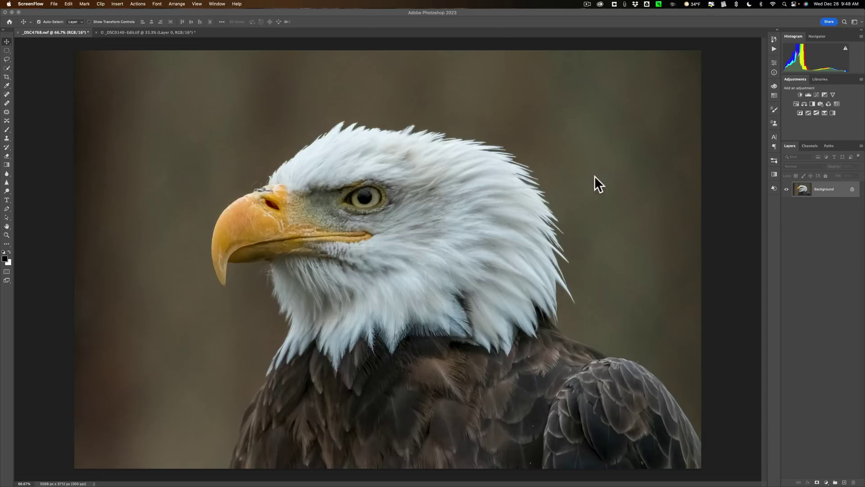
Look at the forest background image, then return to the eagle photo
click(142, 31)
click(142, 32)
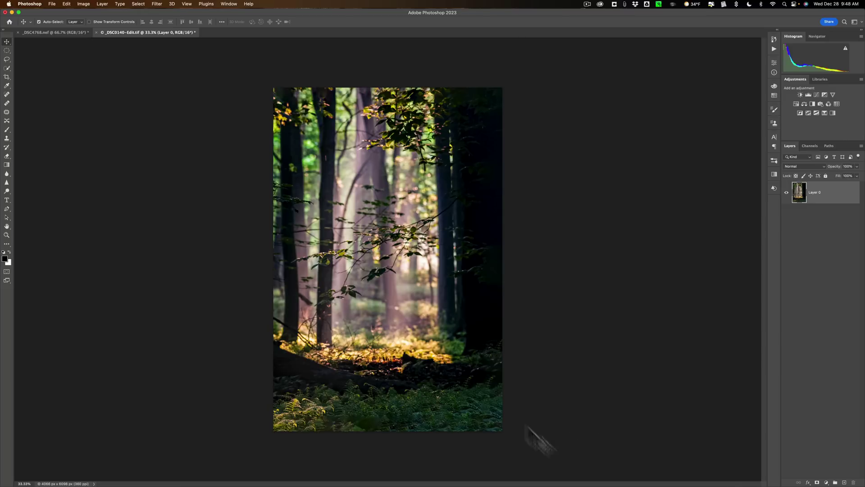
click(55, 32)
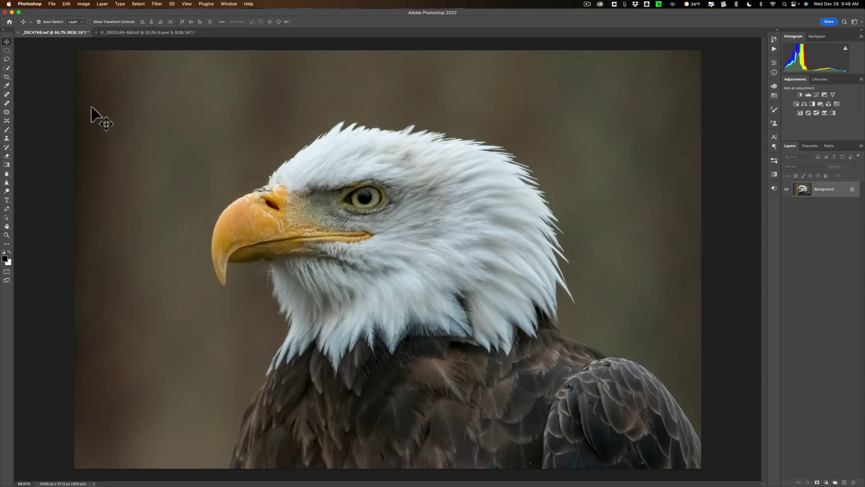
Switch to the Object Selection Tool from the selection tools flyout
key(w)
click(8, 68)
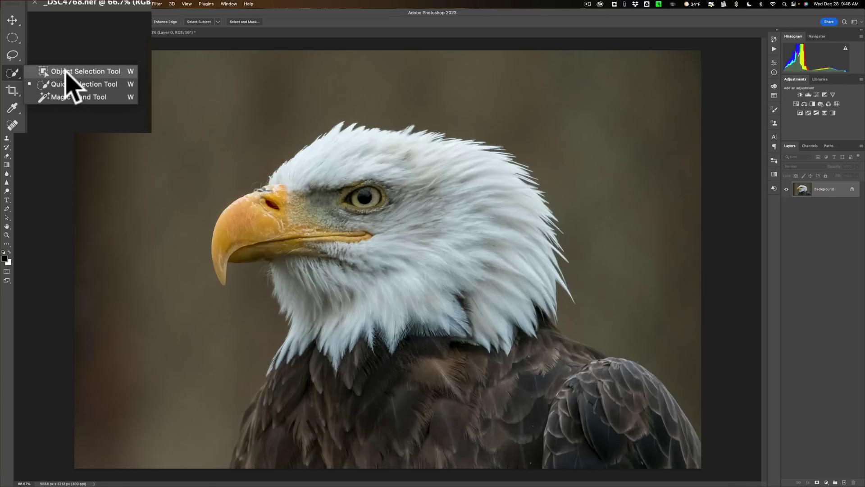
click(81, 71)
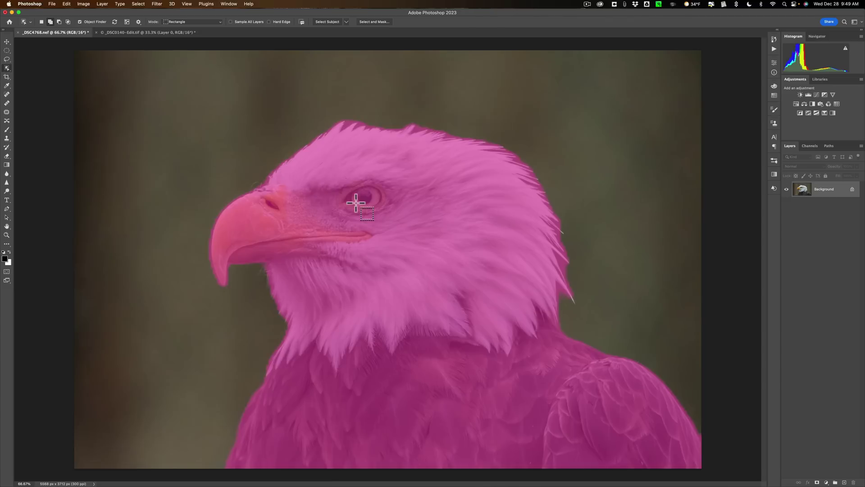
Trial-select the eagle with a single Object Finder click, then deselect it
click(356, 202)
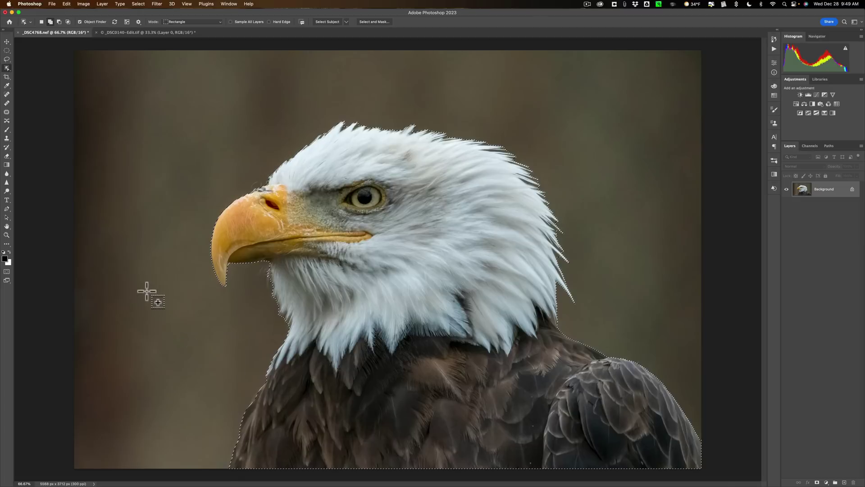
key(super)
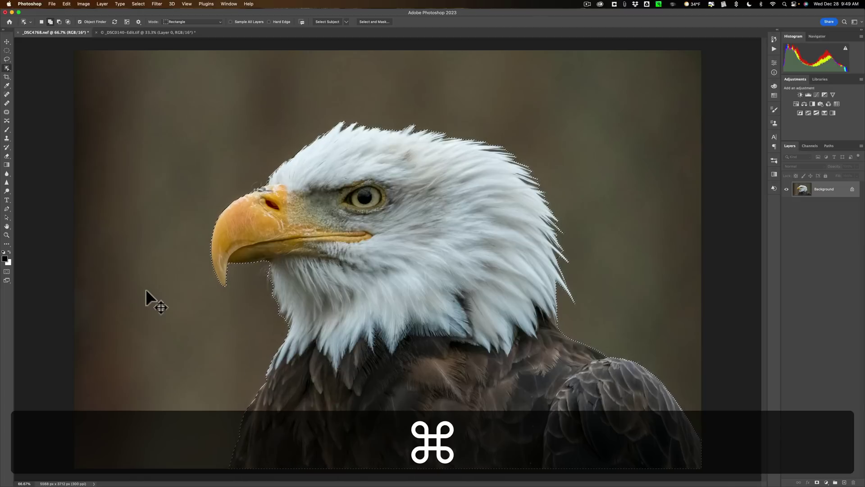
key(super+d)
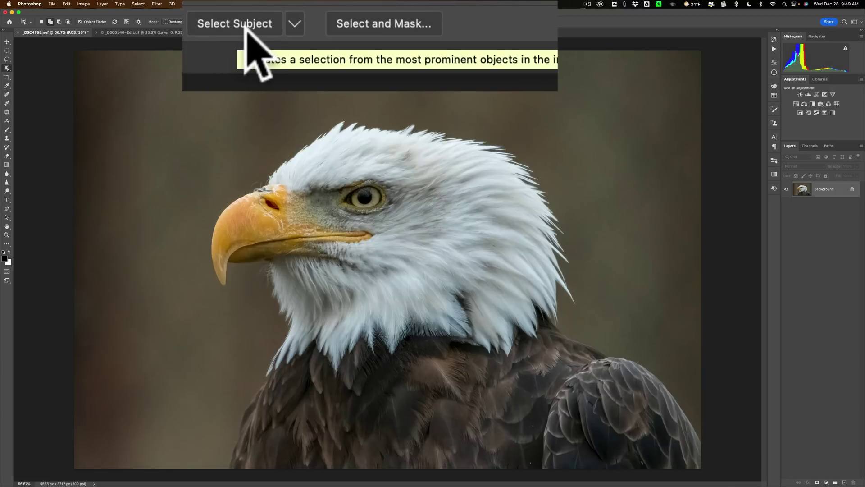
Set subject detection to Cloud (Detailed results) and run Select Subject on the eagle
click(295, 24)
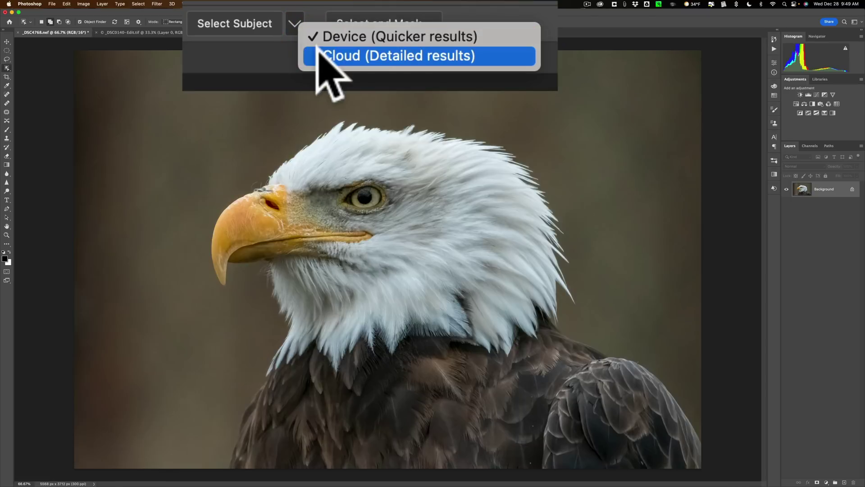
click(317, 51)
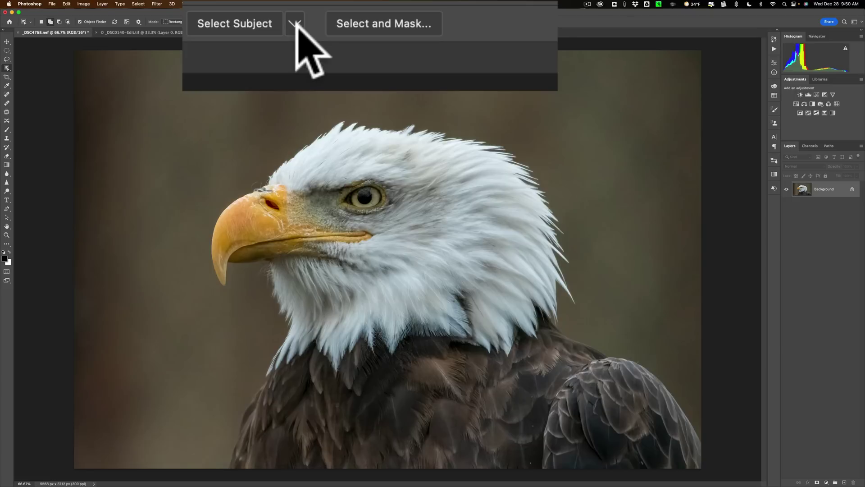
click(296, 23)
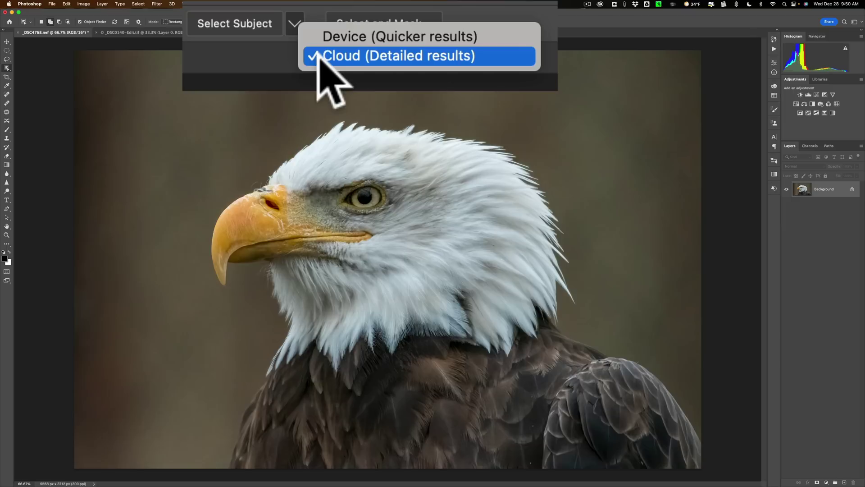
click(346, 55)
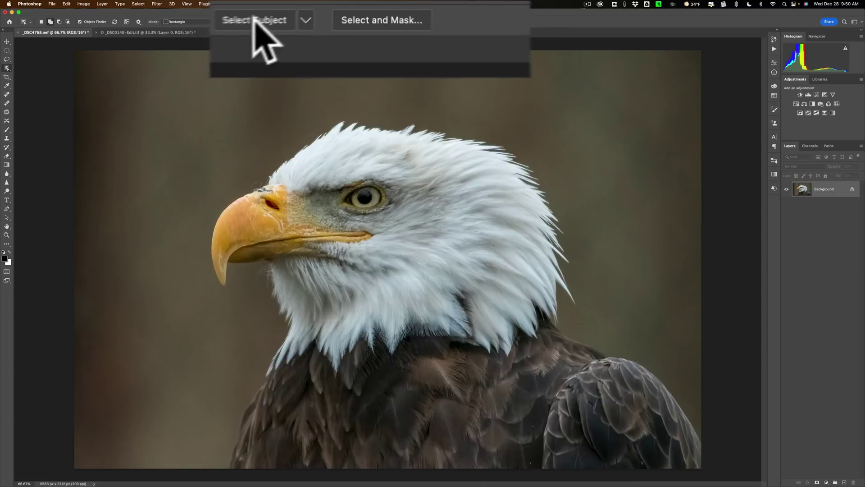
click(327, 21)
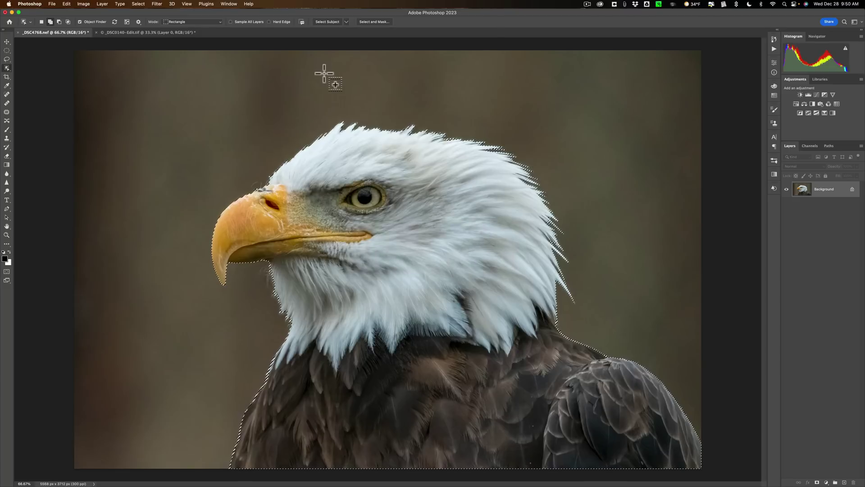
click(346, 22)
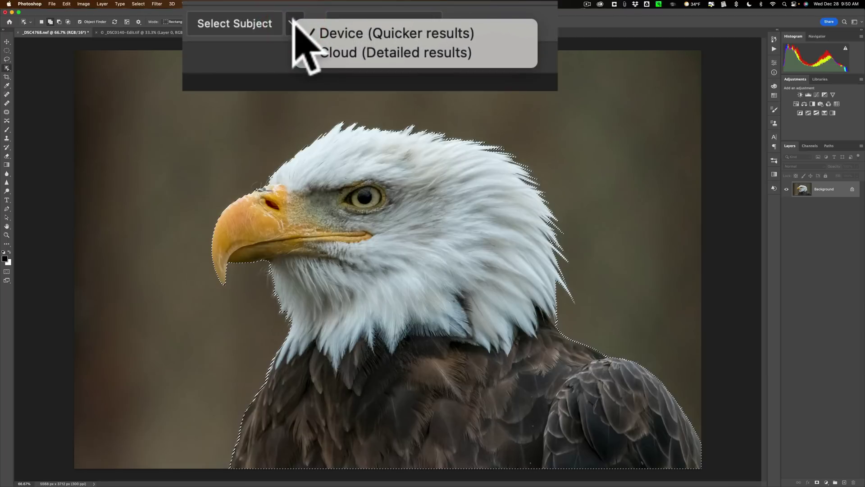
click(232, 54)
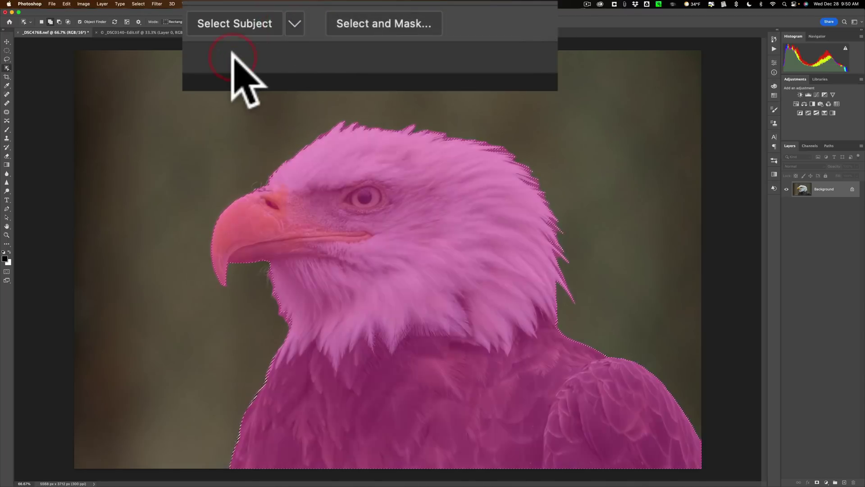
Preview the eagle selection as a Quick Mask, then open it in Select and Mask
key(q)
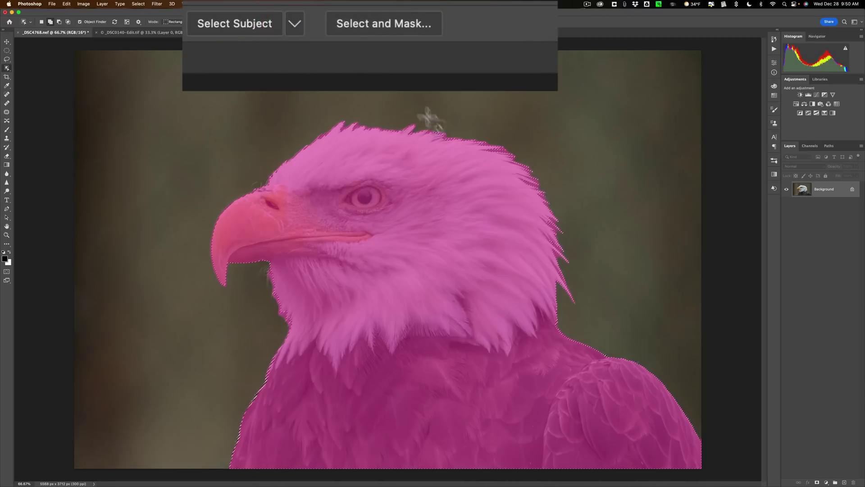
key(q)
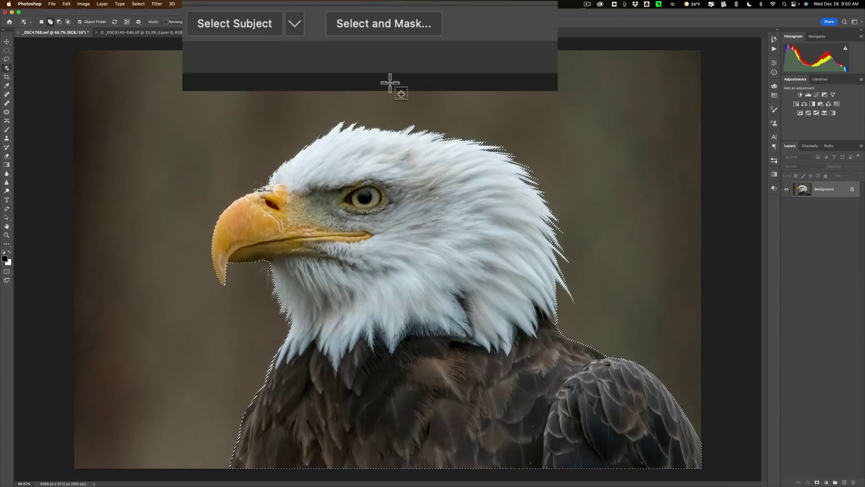
click(368, 21)
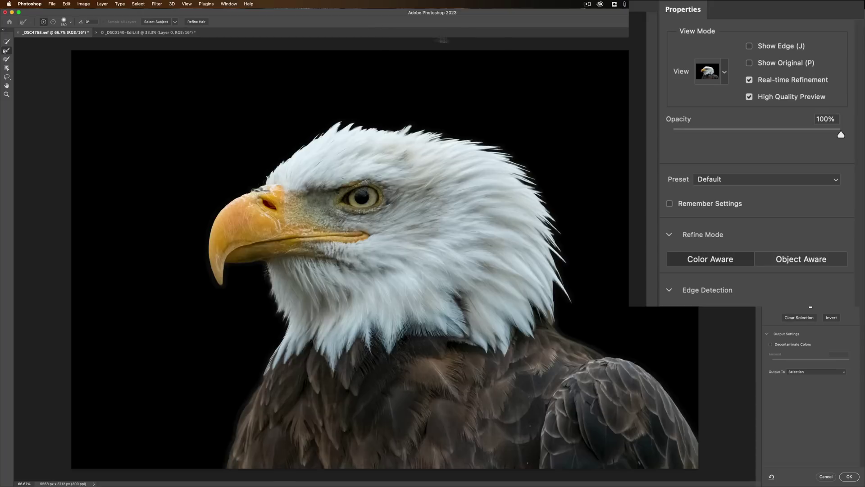
Compare the Overlay and On Black preview views, settling on On Black
click(726, 79)
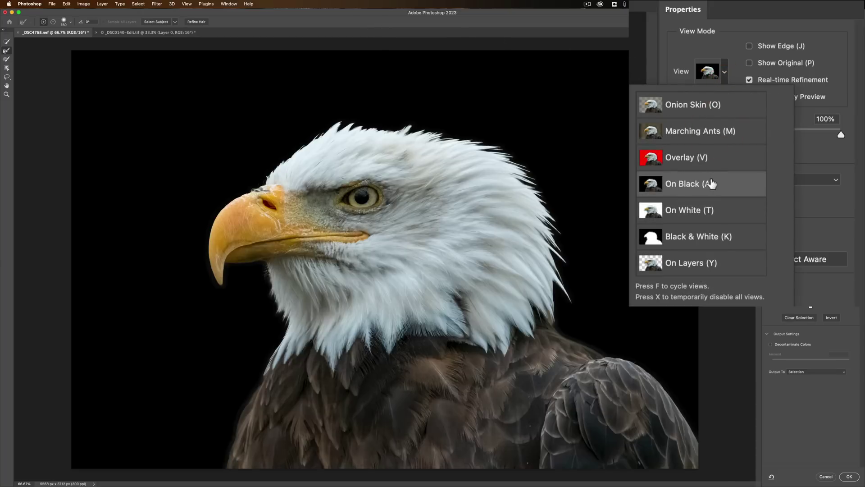
click(683, 160)
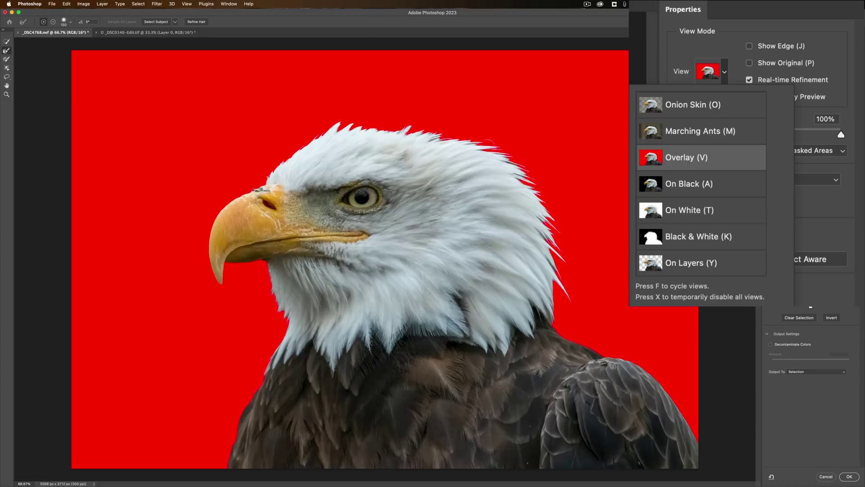
click(685, 184)
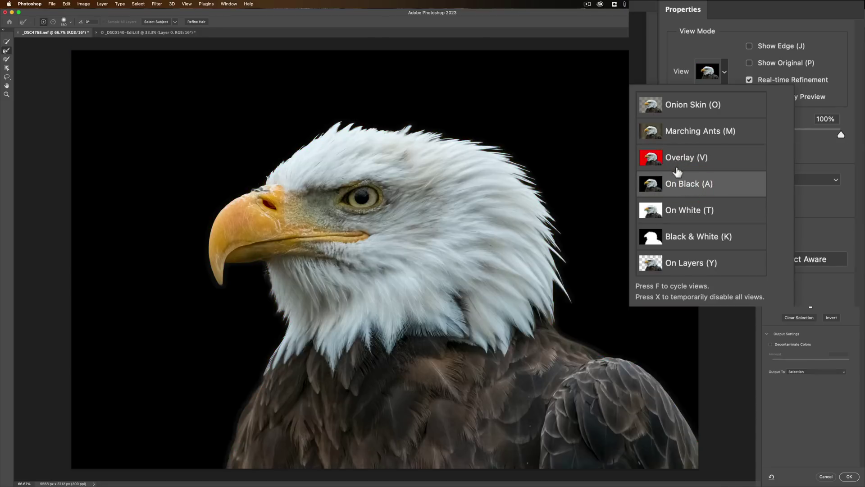
click(741, 175)
click(807, 158)
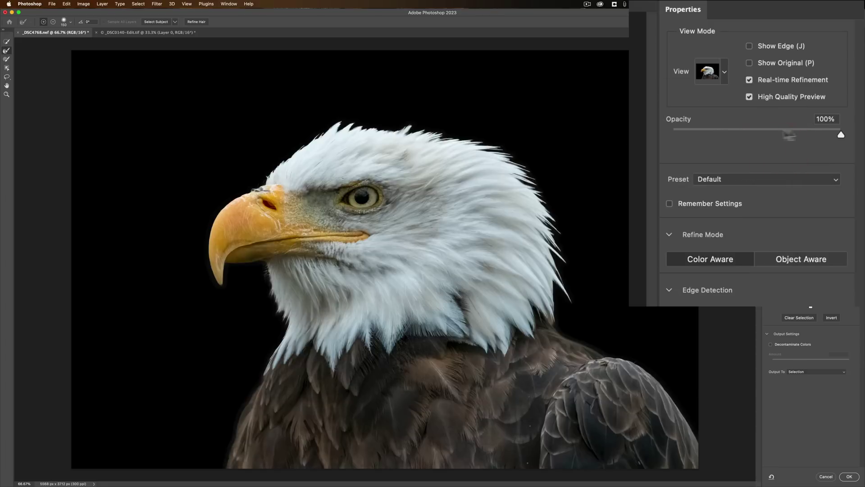
Experiment with the preview opacity, including 39%, ending back at 100%
drag(842, 134, 751, 133)
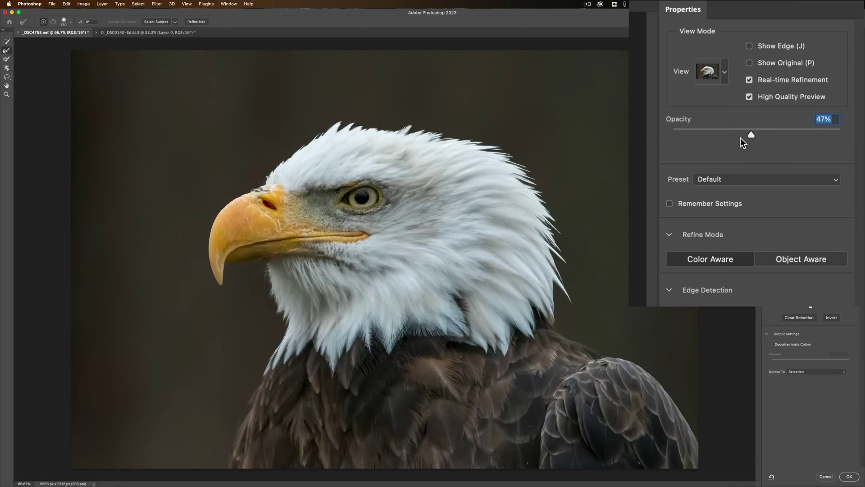
text(100)
key(Return)
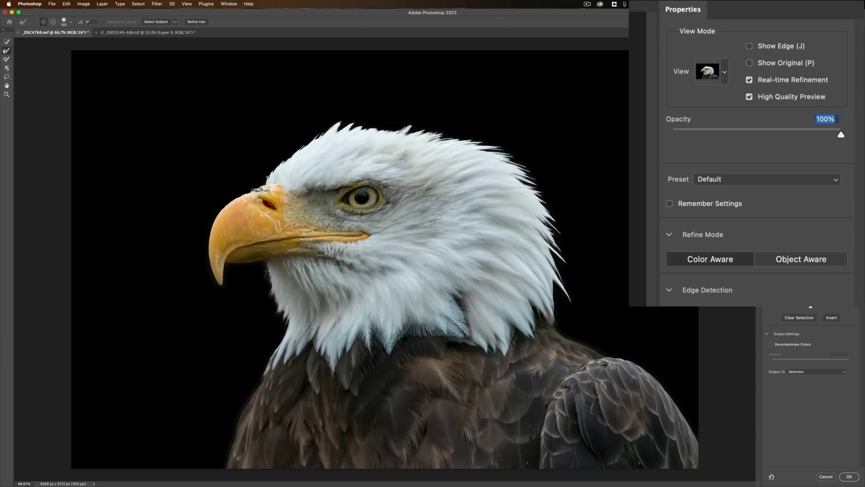
drag(841, 135, 863, 143)
click(739, 129)
drag(737, 131, 841, 131)
Switch the preview to Overlay so the masked background shows in red
click(725, 73)
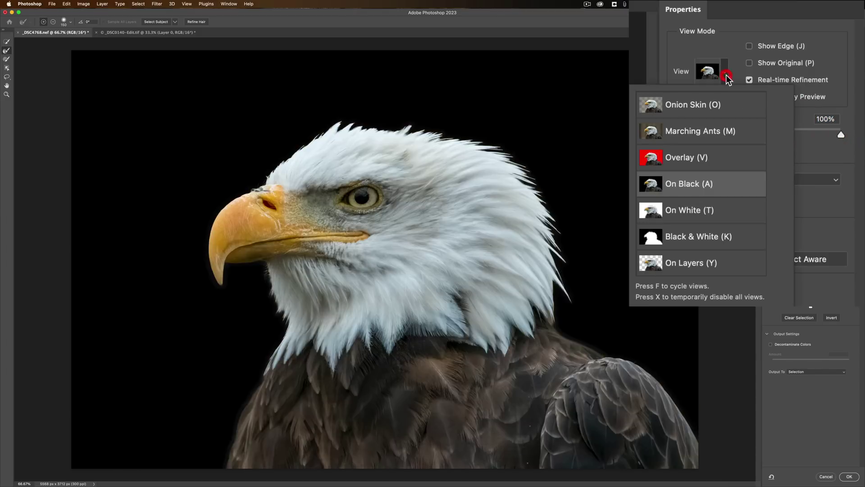
click(685, 157)
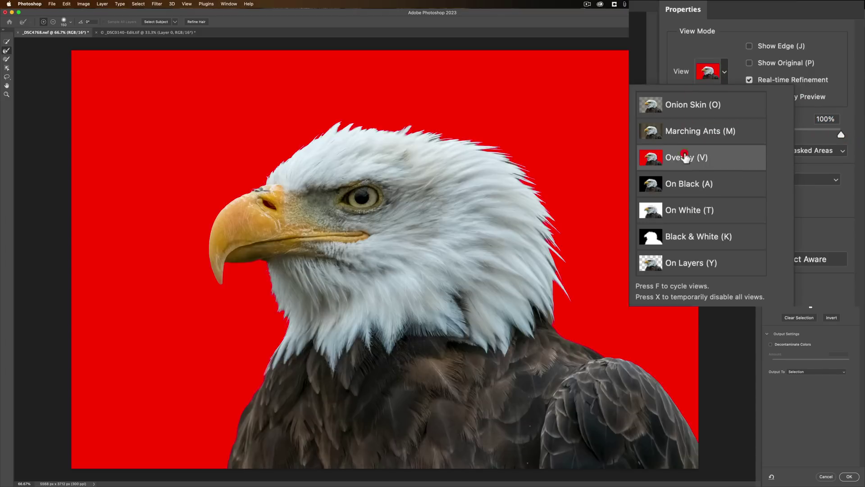
click(847, 89)
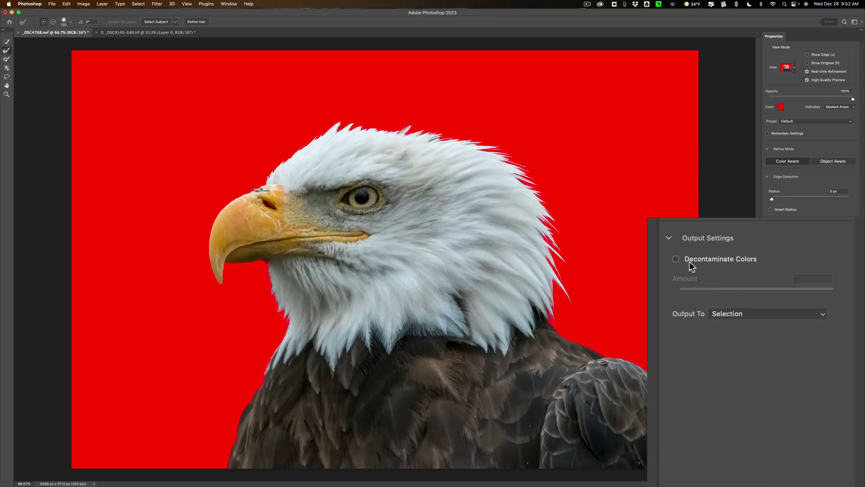
Enable Decontaminate Colors and brush the head's feather edges with a smaller Refine Edge Brush
click(676, 260)
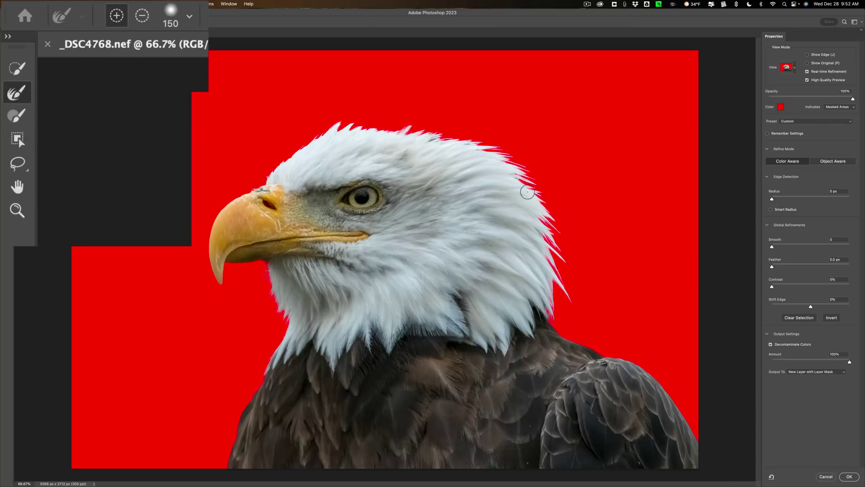
key(bracketleft)
key(bracketleft)
key(bracketleft)
key(bracketleft)
key(bracketleft)
key(bracketleft)
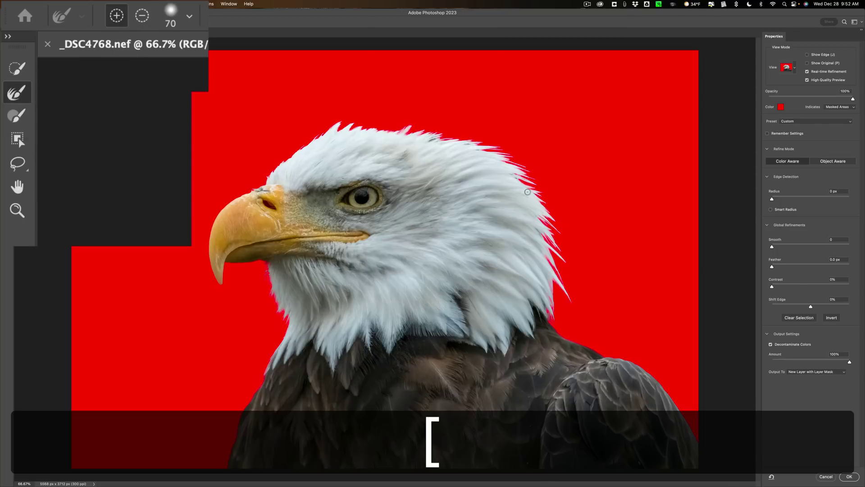
drag(527, 191, 453, 140)
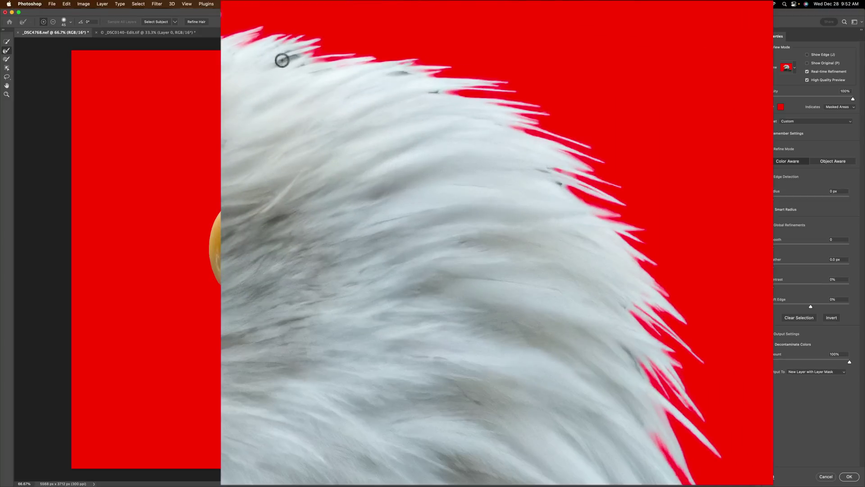
drag(280, 61, 325, 64)
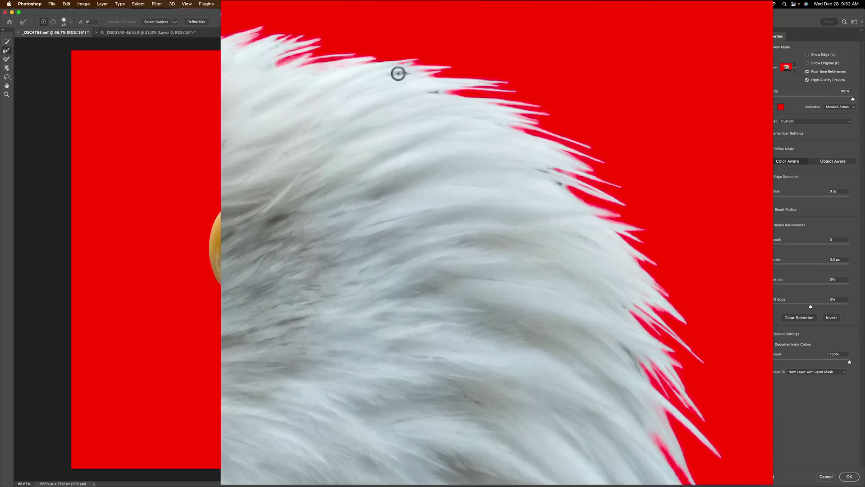
drag(404, 75, 446, 106)
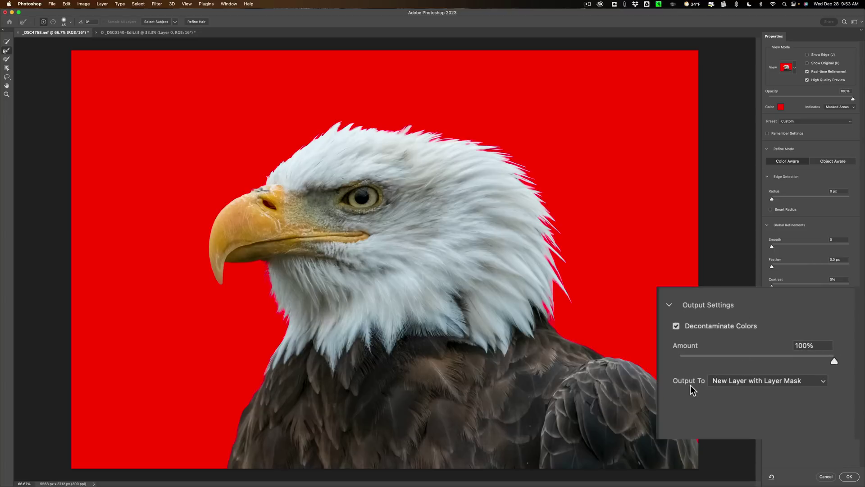
Output the refined eagle to a New Layer and confirm Select and Mask
click(734, 384)
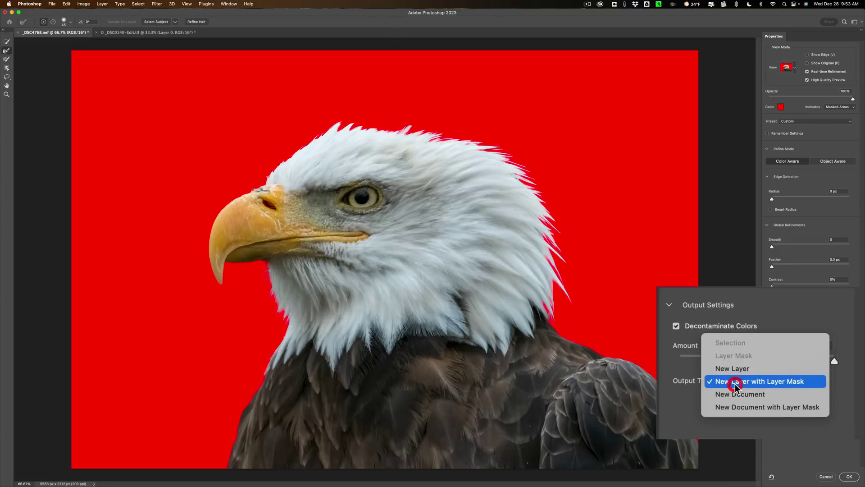
click(734, 369)
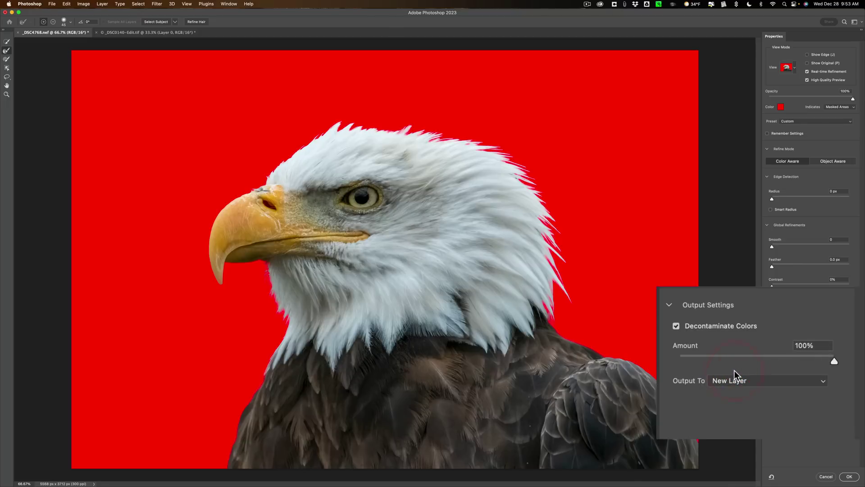
click(849, 476)
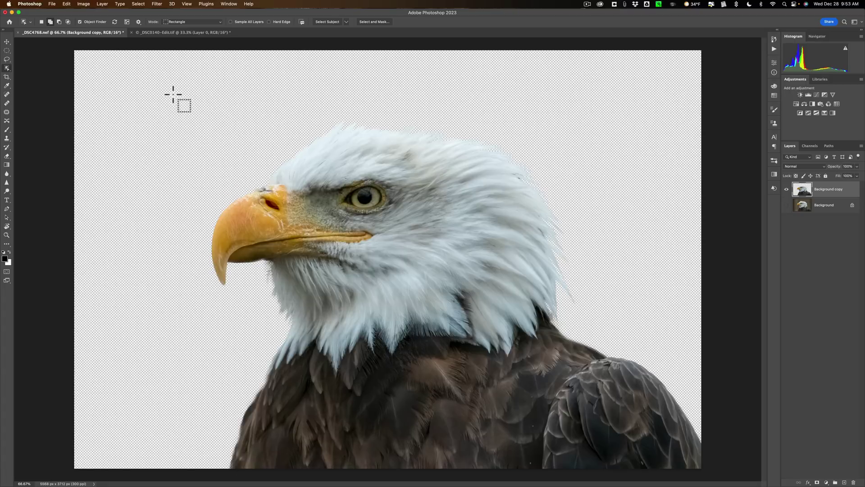
click(174, 33)
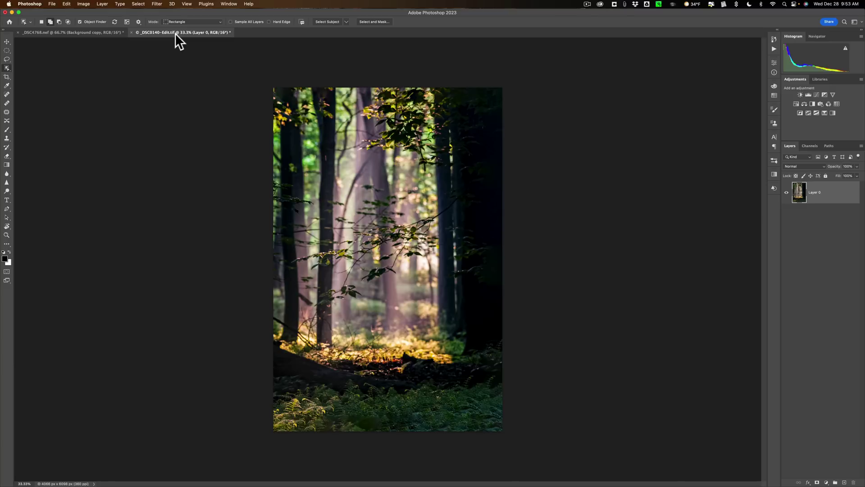
click(101, 31)
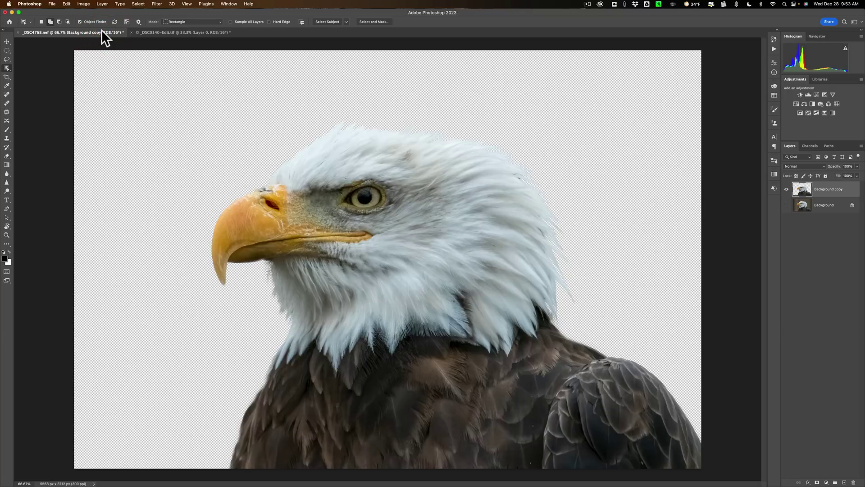
Drag the cut-out eagle with the Move tool into the _DSC0140-Edit.tif forest image
key(v)
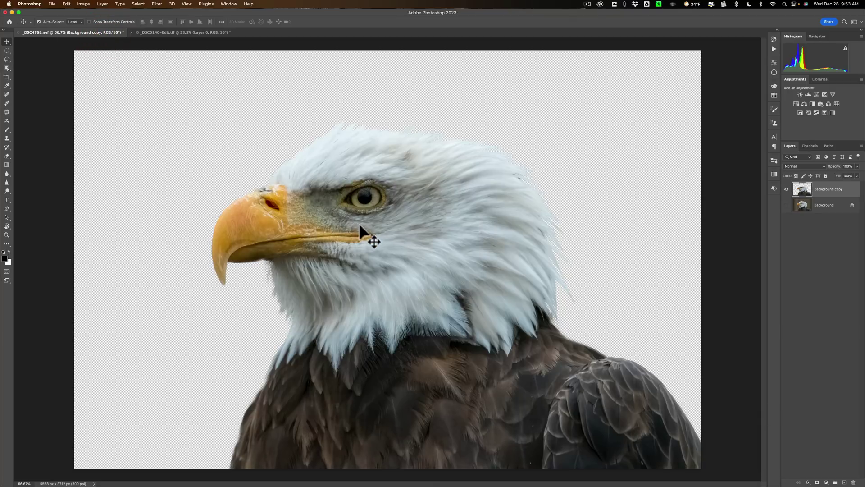
drag(359, 222, 400, 299)
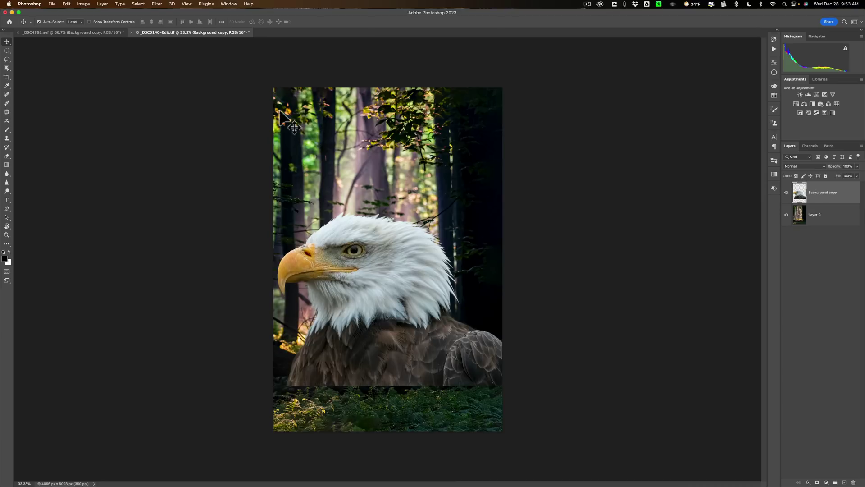
click(100, 33)
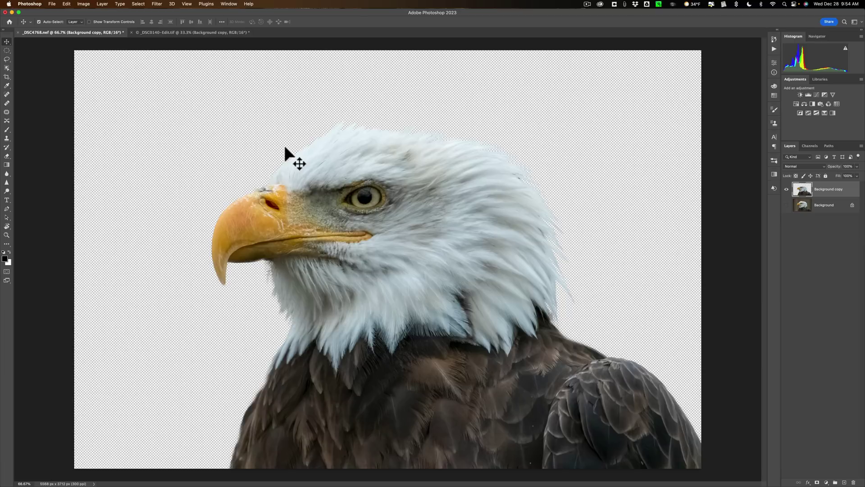
click(191, 33)
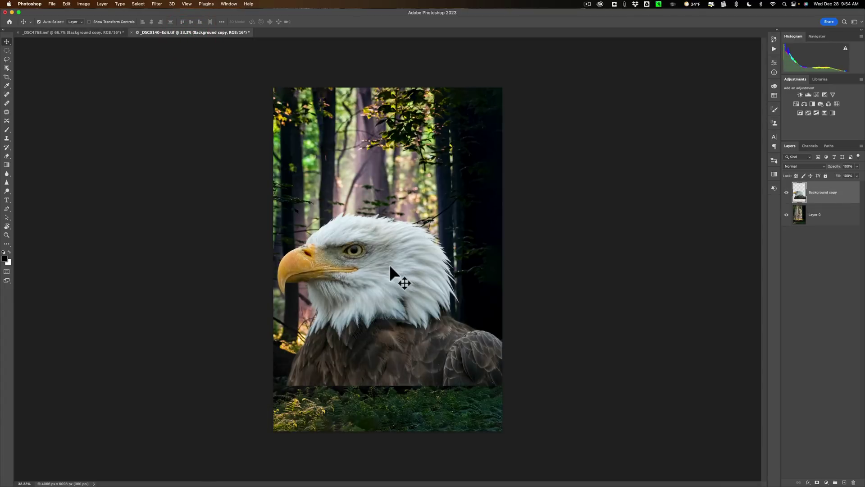
Lower the eagle toward the forest floor and scale it to 85.24%, nudged right
drag(391, 269, 378, 315)
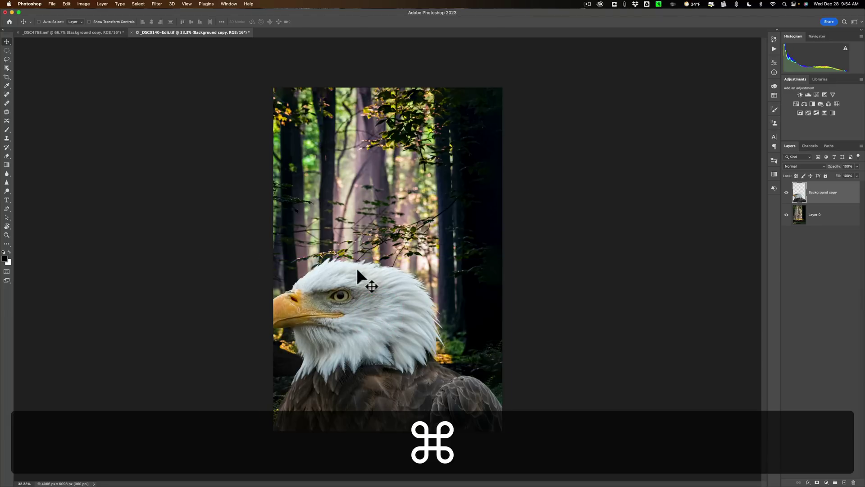
key(super+t)
drag(386, 255, 389, 372)
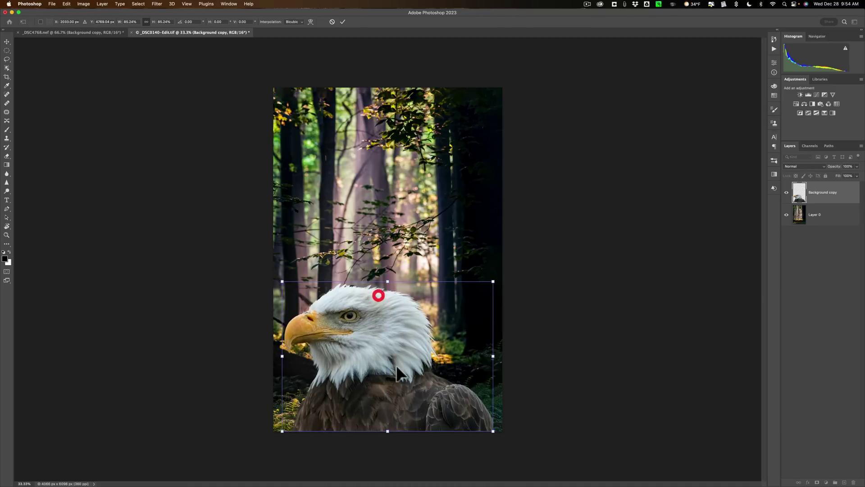
click(342, 21)
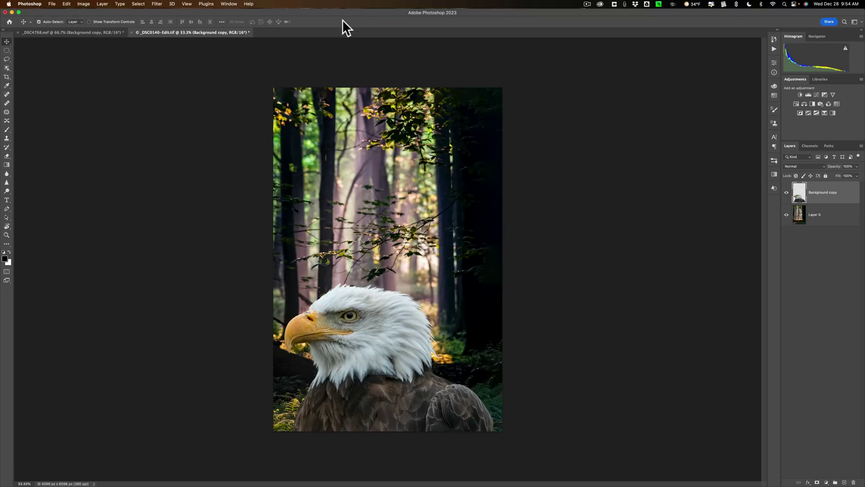
Crop to a landscape 3:2 frame on the eagle's head, Content-Aware off, Delete Cropped Pixels on
key(c)
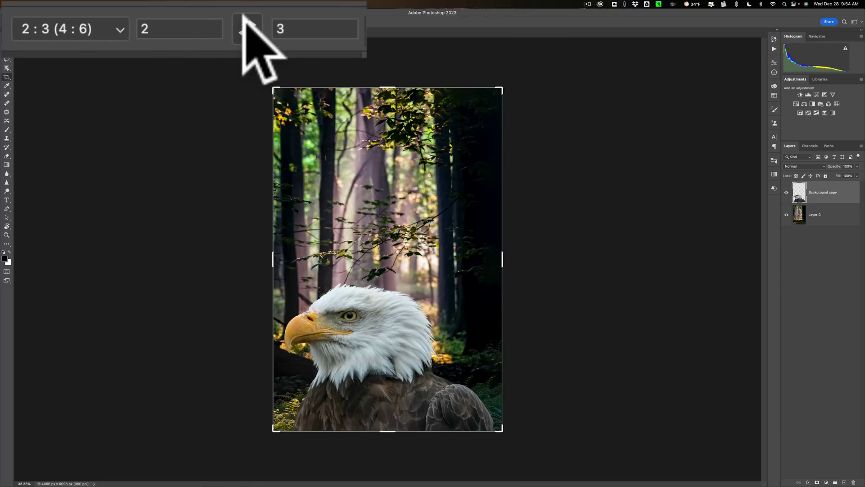
click(246, 26)
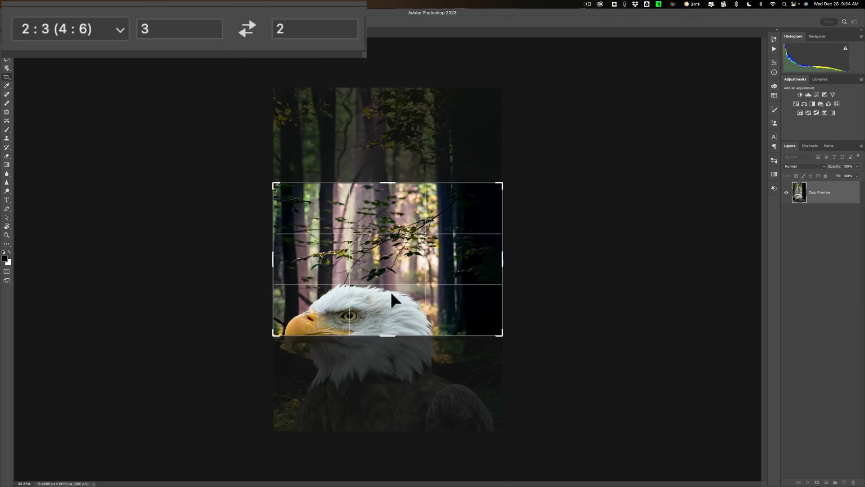
drag(390, 289, 390, 195)
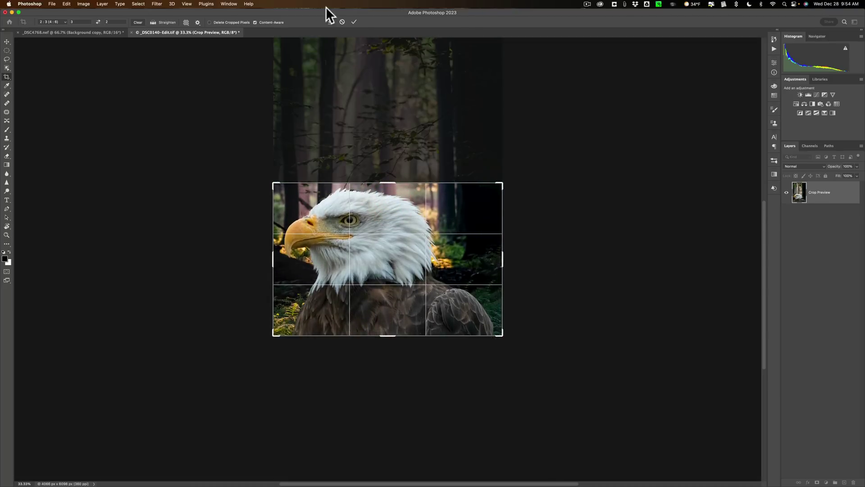
click(187, 26)
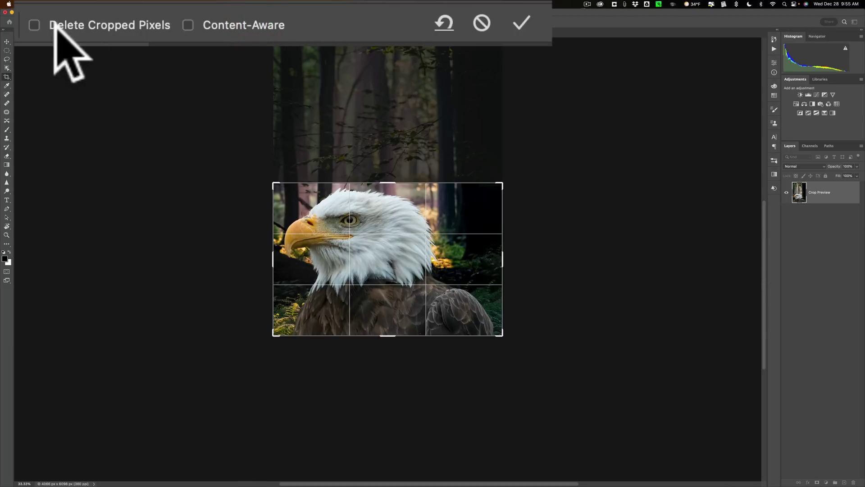
click(34, 25)
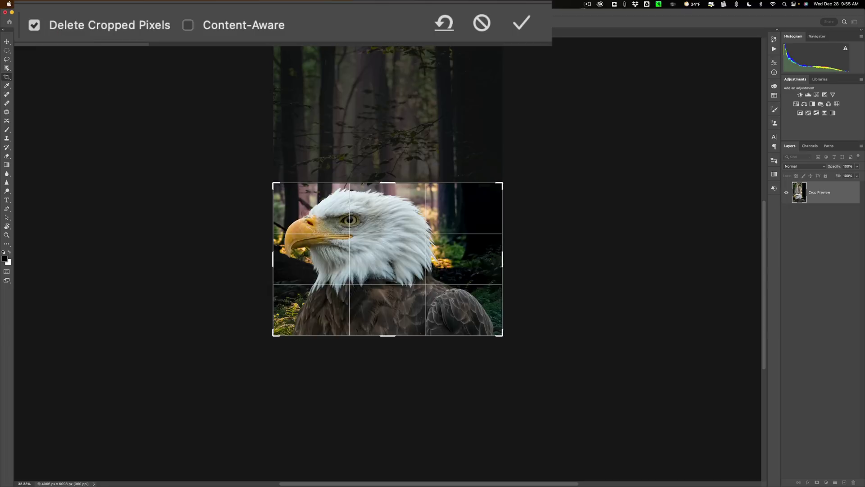
click(520, 23)
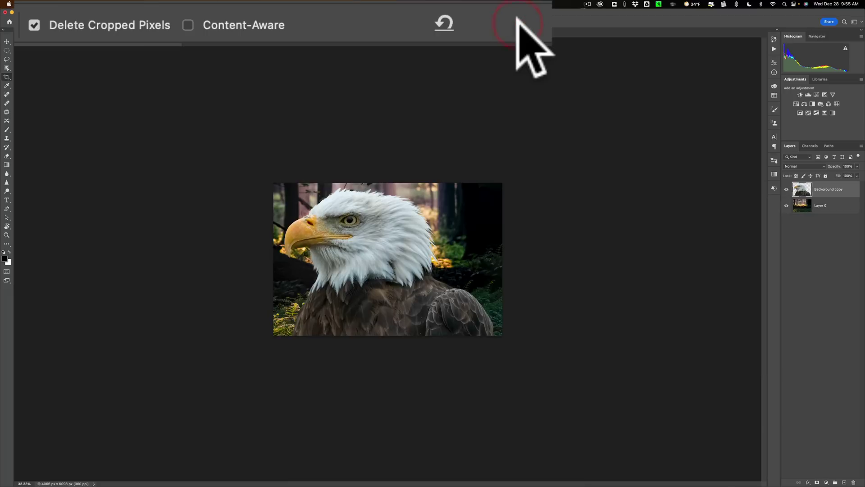
Fit the cropped image on screen, check the forest without the eagle, and select Layer 0
key(super)
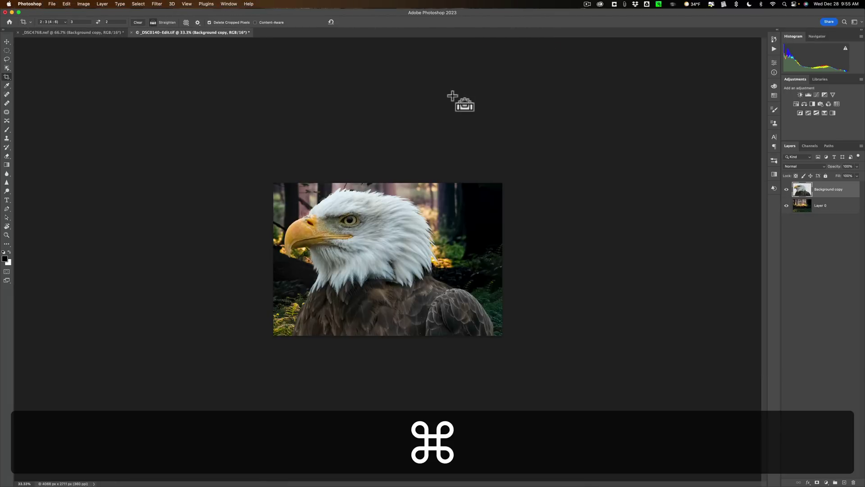
key(super+0)
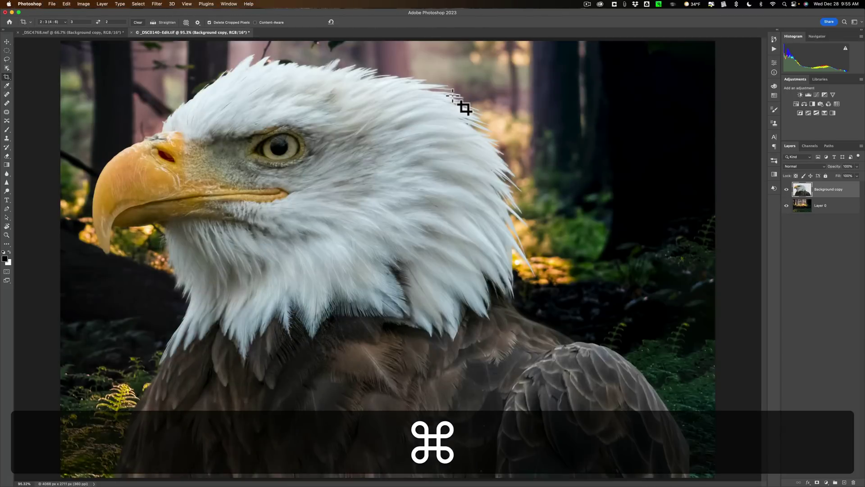
key(super+minus)
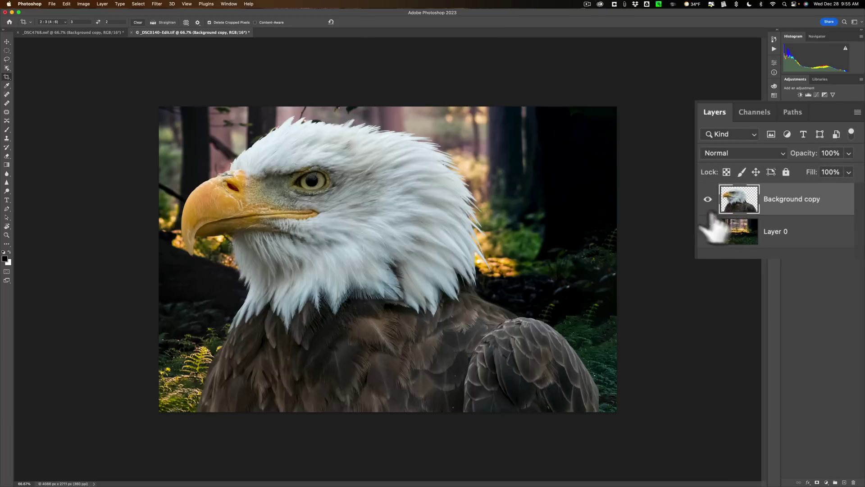
click(708, 199)
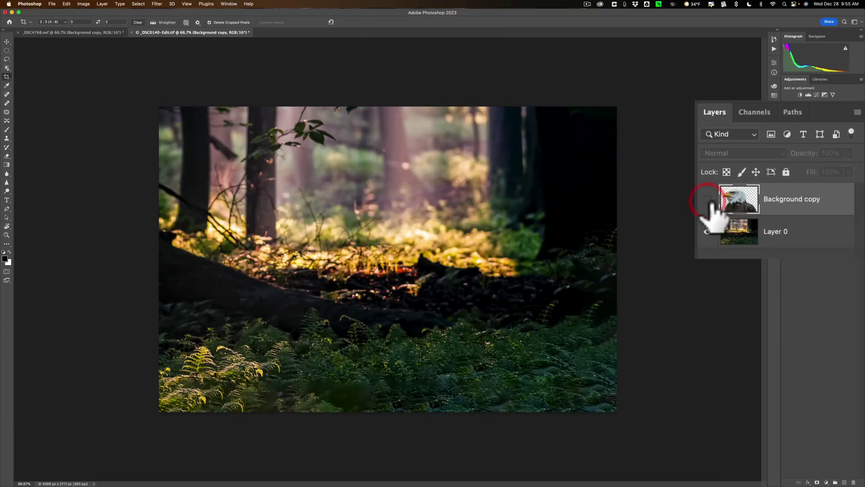
click(708, 199)
click(734, 232)
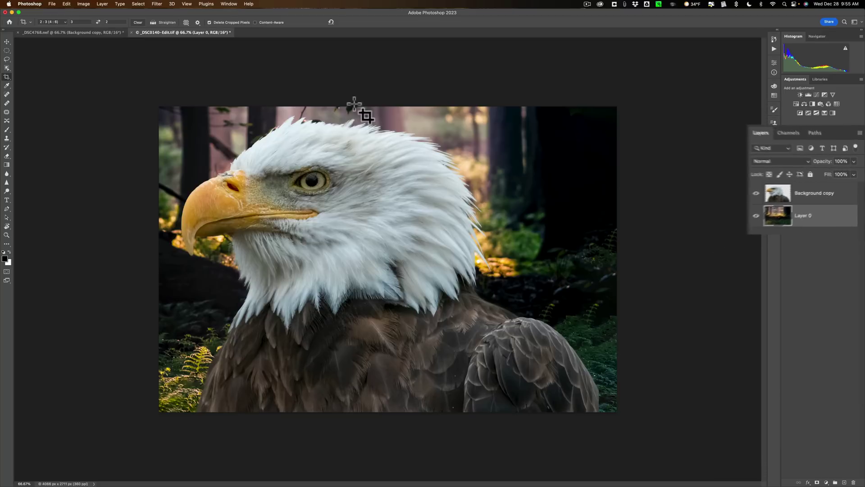
Open Gaussian Blur on Layer 0 and compare the blur preview off and on
click(157, 4)
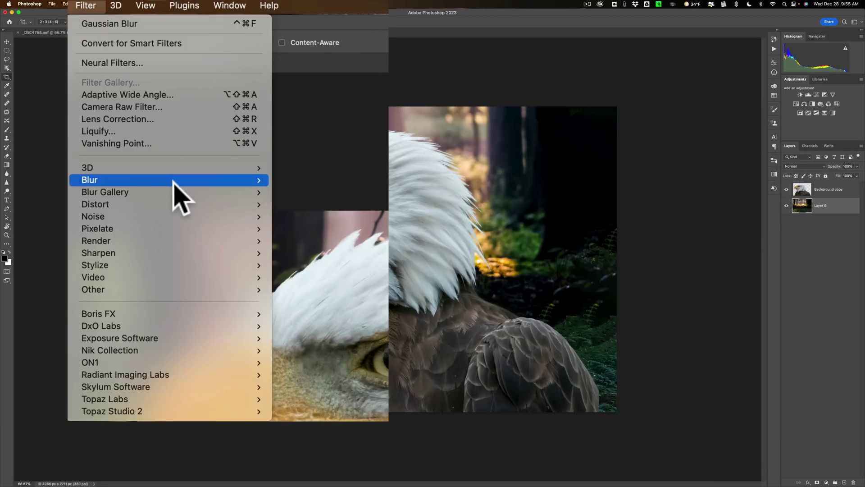
mouse_move(176, 180)
click(347, 228)
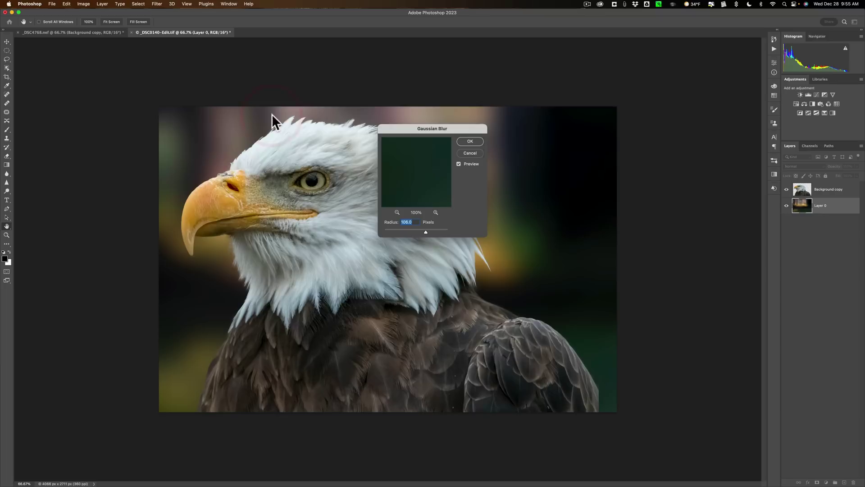
drag(445, 128, 724, 72)
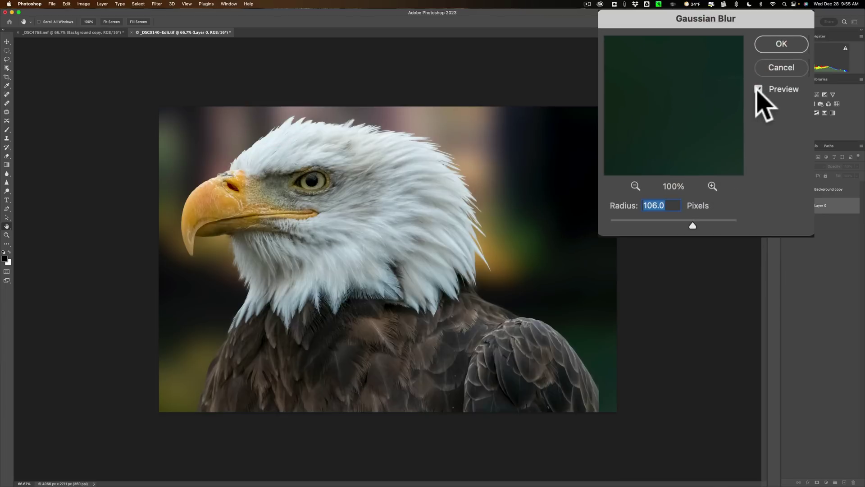
click(732, 107)
click(759, 89)
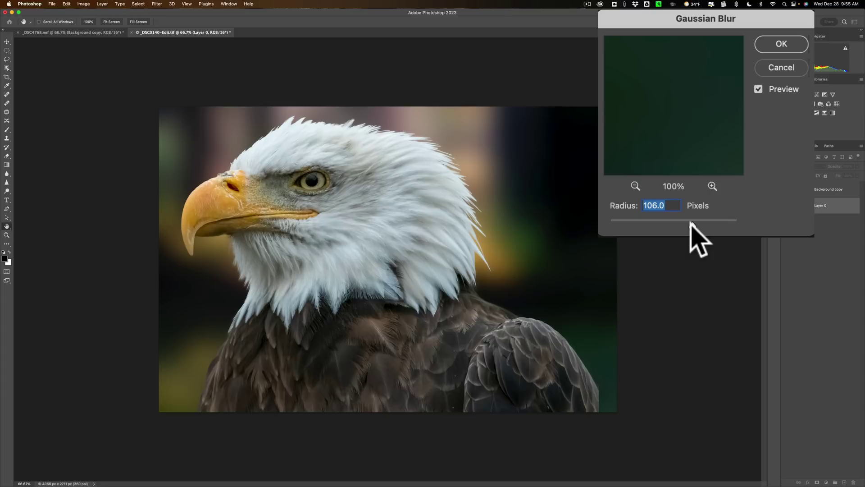
Settle the blur radius at 61.9 pixels, apply it, and return to the Move tool
click(671, 221)
drag(688, 222, 682, 222)
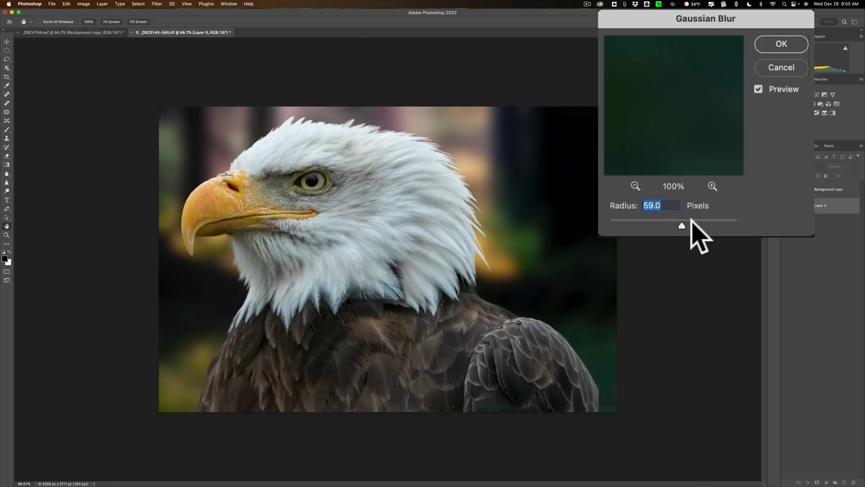
click(691, 220)
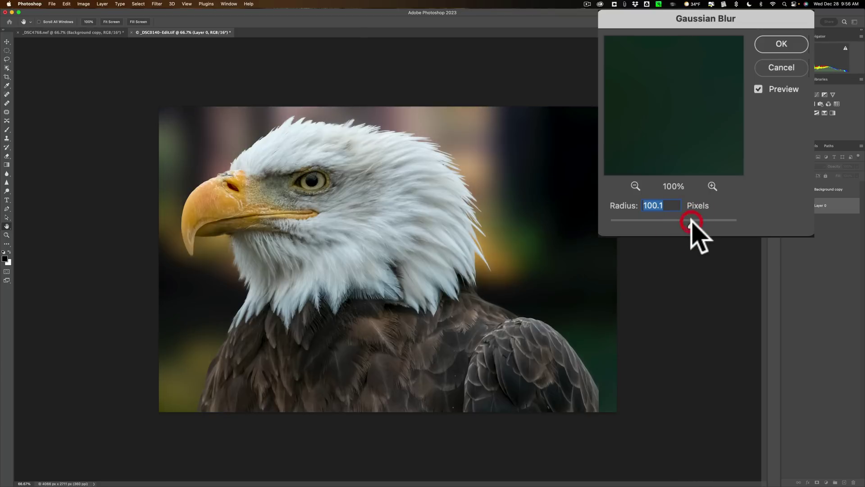
drag(691, 220, 683, 222)
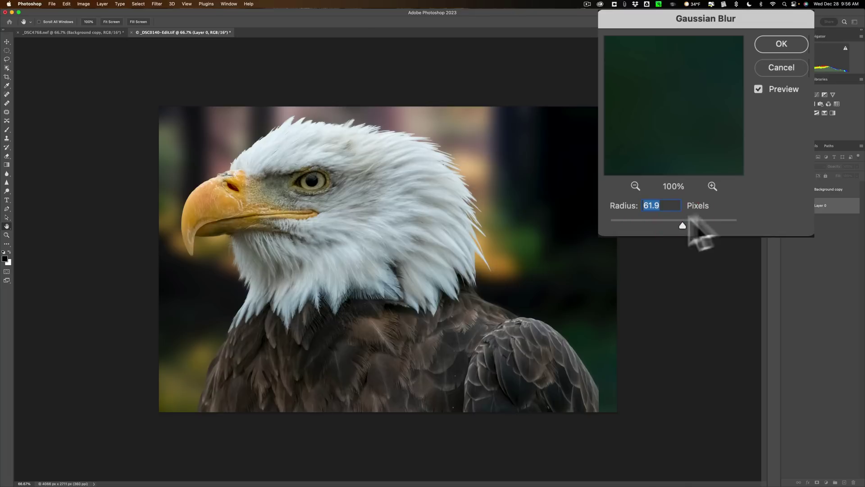
key(c)
click(782, 45)
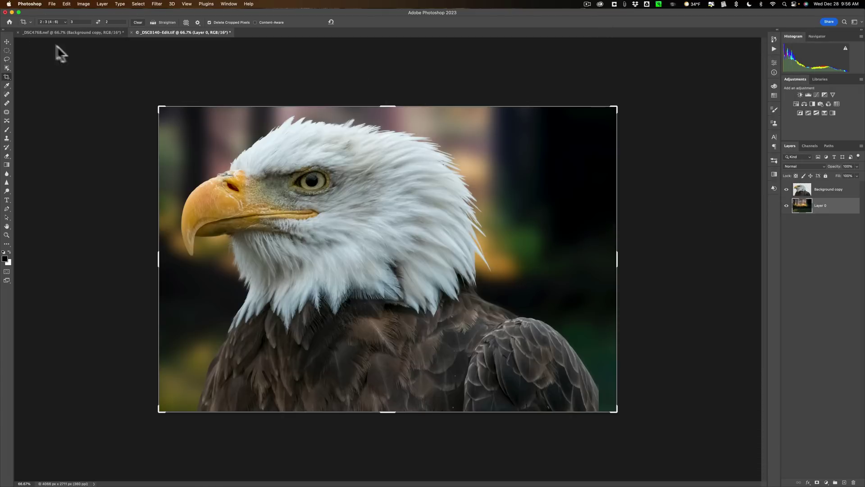
click(3, 41)
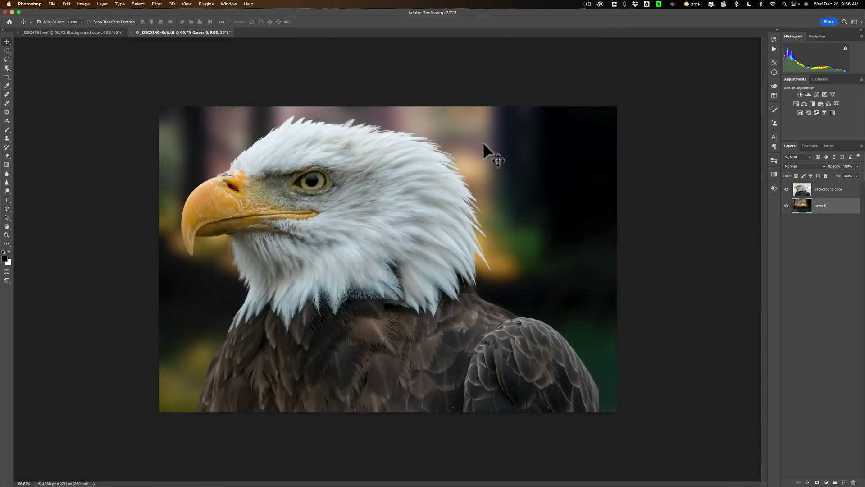
click(831, 191)
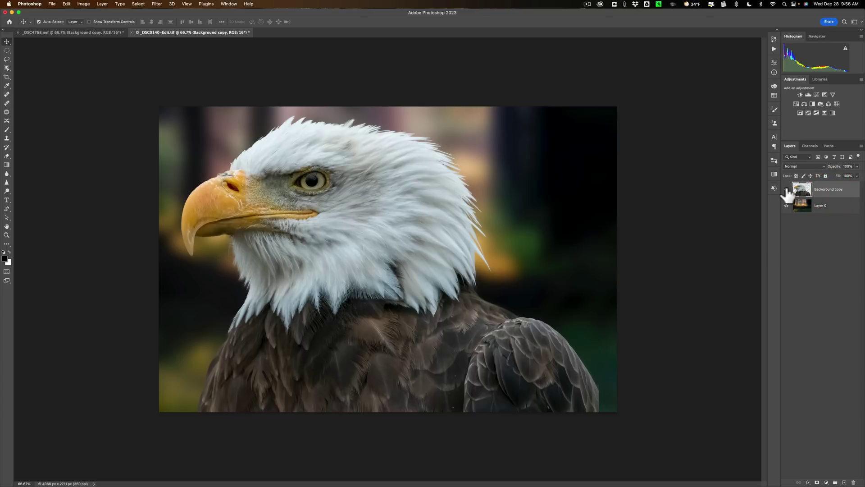
click(787, 189)
click(787, 189)
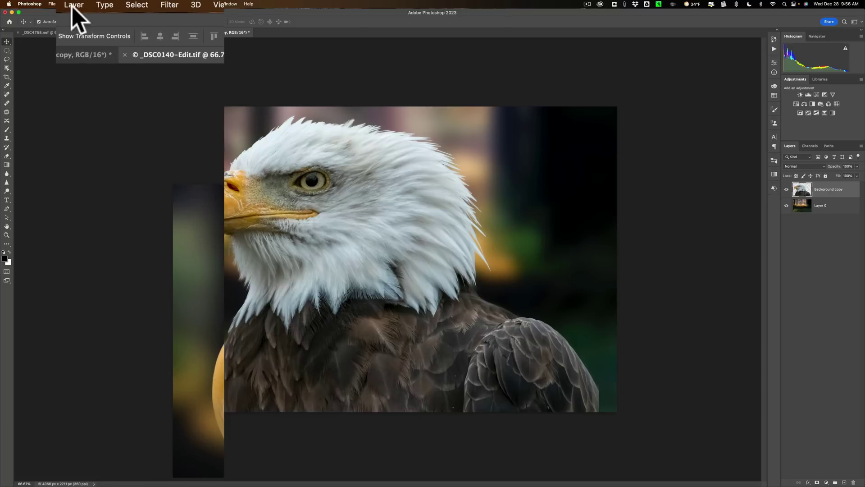
Stamp all visible layers into a new Layer 1 with Option+Shift+Cmd+E
click(72, 5)
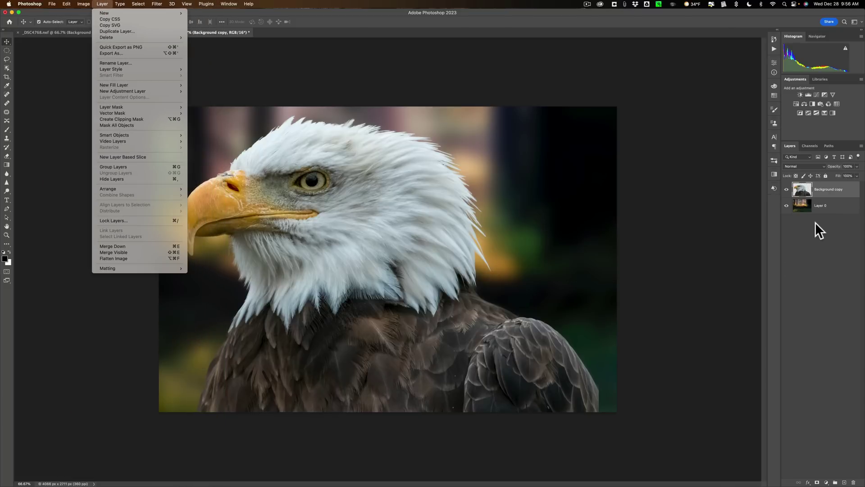
click(815, 223)
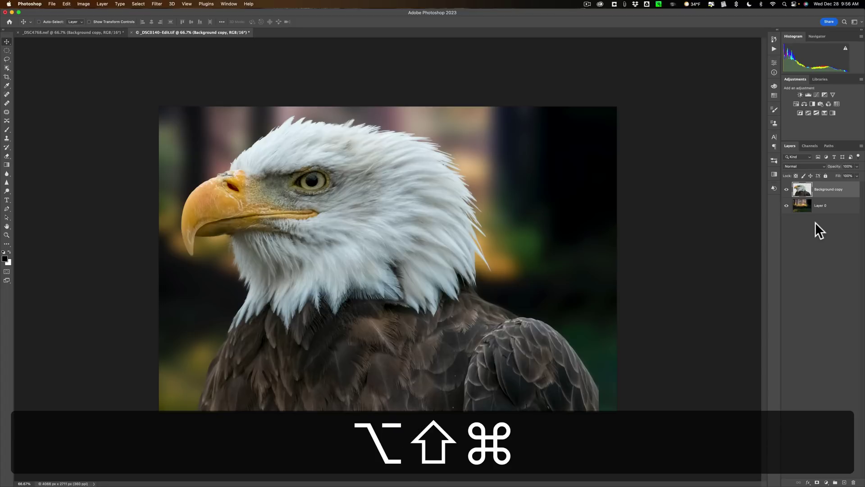
key(alt+shift+super+e)
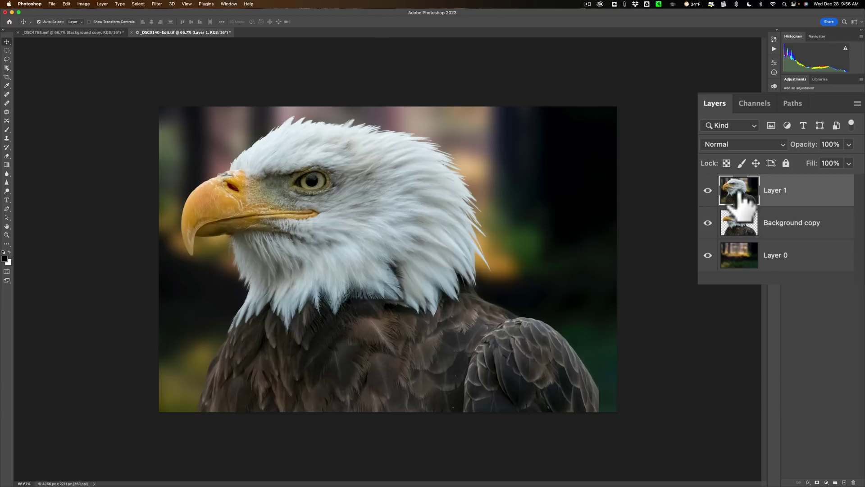
Open the stamped layer in the Camera Raw Filter and auto-mask the eagle as Subject (Mask 1)
click(157, 4)
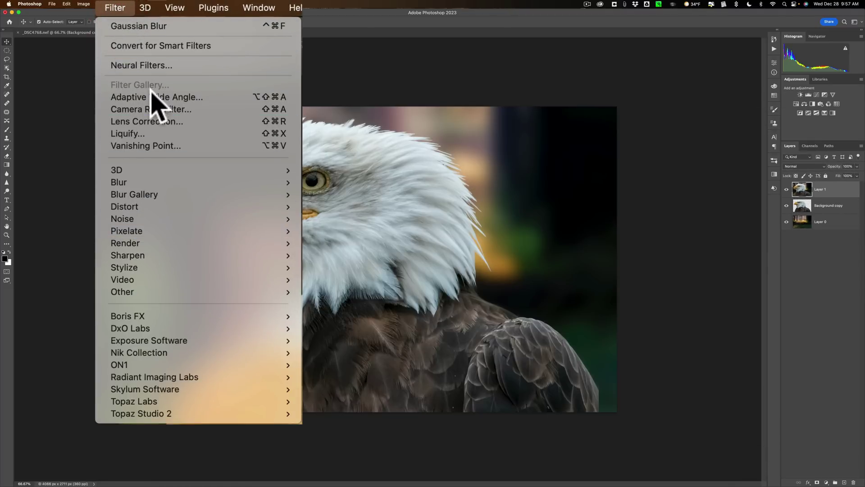
click(153, 111)
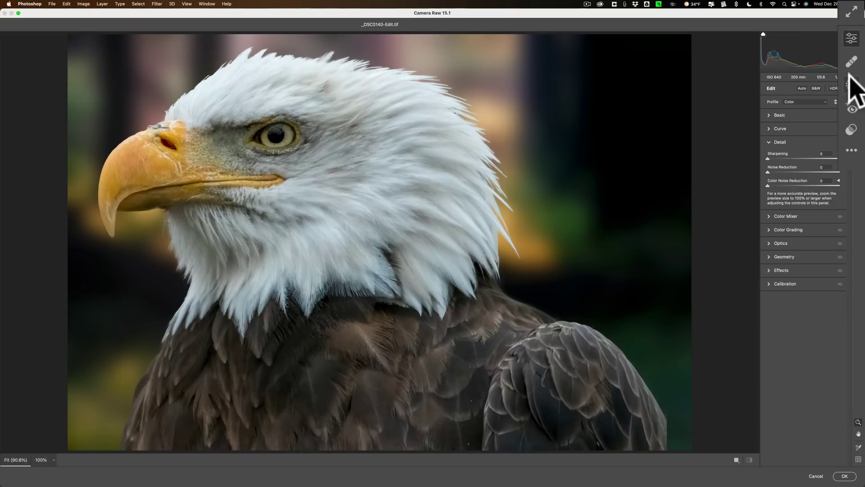
click(851, 83)
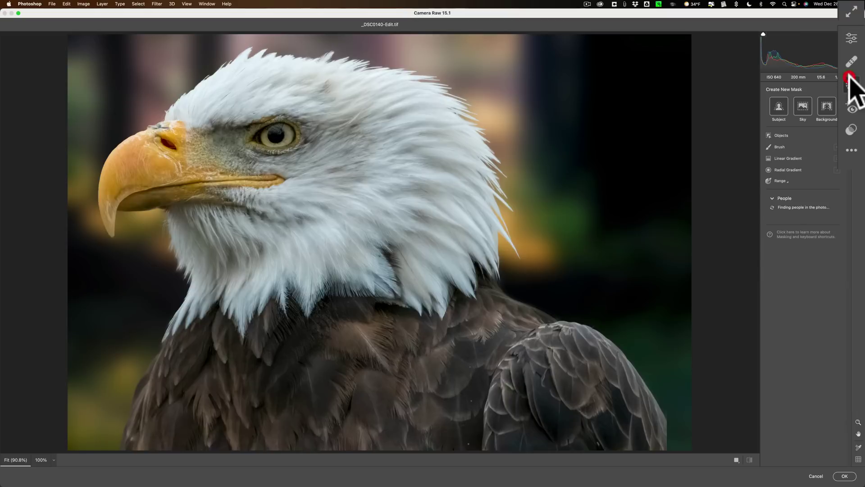
click(780, 104)
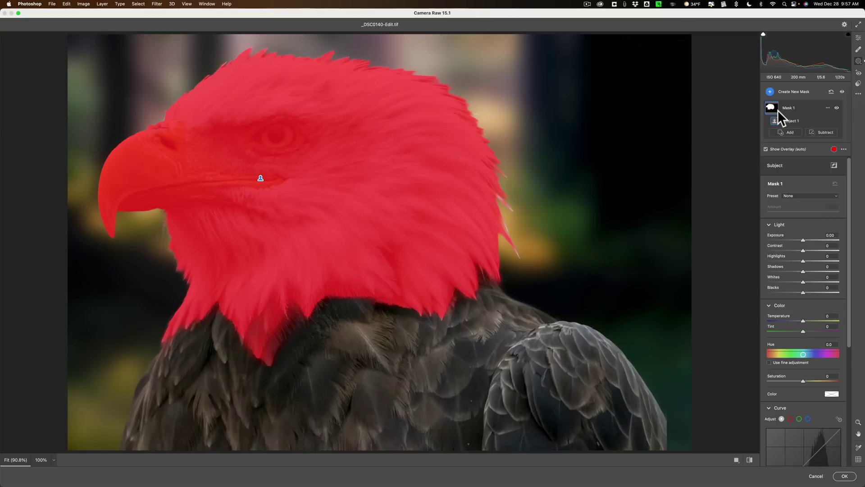
click(785, 133)
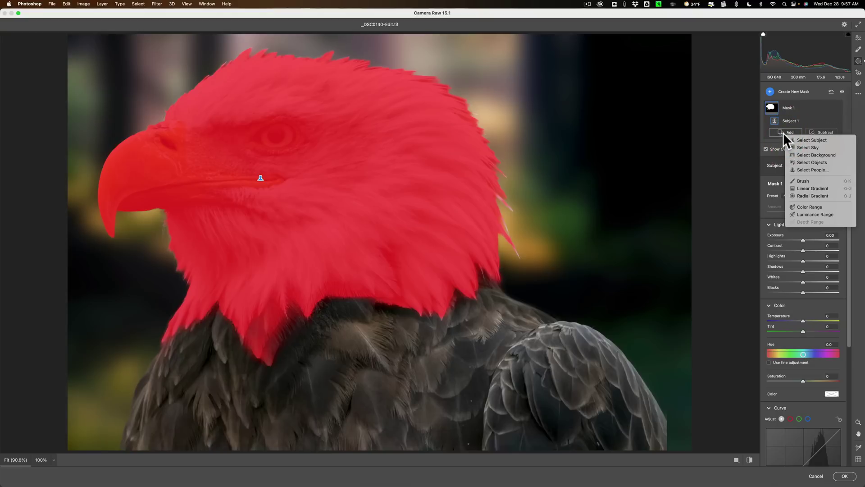
Brush-add to Mask 1 over the eagle's neck, chest, lower-left dark patch and right shoulder edge
click(796, 180)
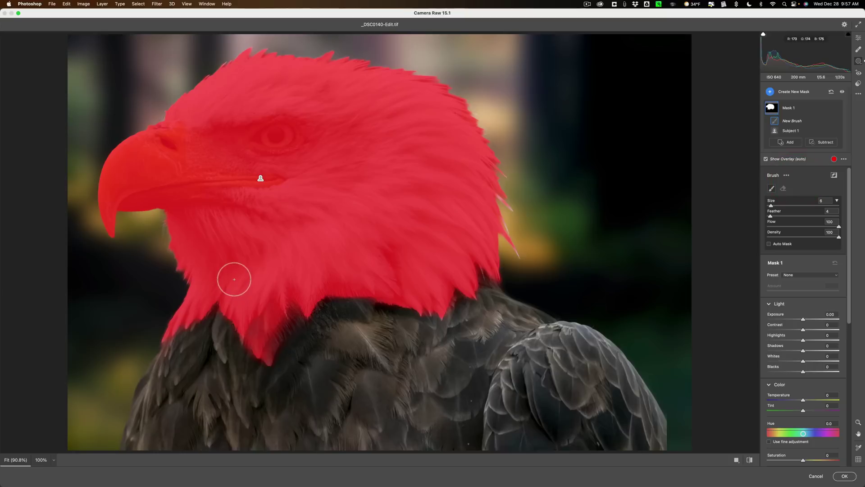
mouse_move(224, 299)
mouse_down()
mouse_move(196, 373)
mouse_move(195, 333)
mouse_move(188, 342)
mouse_move(224, 306)
mouse_move(240, 375)
mouse_move(250, 316)
mouse_move(273, 279)
mouse_move(317, 369)
mouse_move(411, 274)
mouse_move(370, 316)
mouse_move(370, 337)
mouse_move(458, 314)
mouse_move(461, 294)
mouse_move(484, 309)
mouse_move(464, 278)
mouse_move(477, 294)
mouse_move(471, 277)
mouse_move(487, 302)
mouse_move(556, 355)
mouse_move(444, 341)
mouse_move(432, 457)
mouse_move(337, 354)
mouse_move(315, 436)
mouse_move(297, 367)
mouse_move(282, 393)
mouse_move(233, 433)
mouse_move(226, 404)
mouse_move(205, 428)
mouse_move(205, 399)
mouse_move(197, 410)
mouse_move(204, 383)
mouse_move(189, 429)
mouse_move(389, 417)
mouse_move(578, 425)
mouse_move(510, 381)
mouse_move(533, 377)
mouse_move(522, 365)
mouse_move(551, 371)
mouse_move(617, 439)
mouse_move(591, 408)
mouse_up()
key(])
key(])
key(])
key(])
key(])
key(])
key(])
key(])
key(])
key(])
key(])
key(])
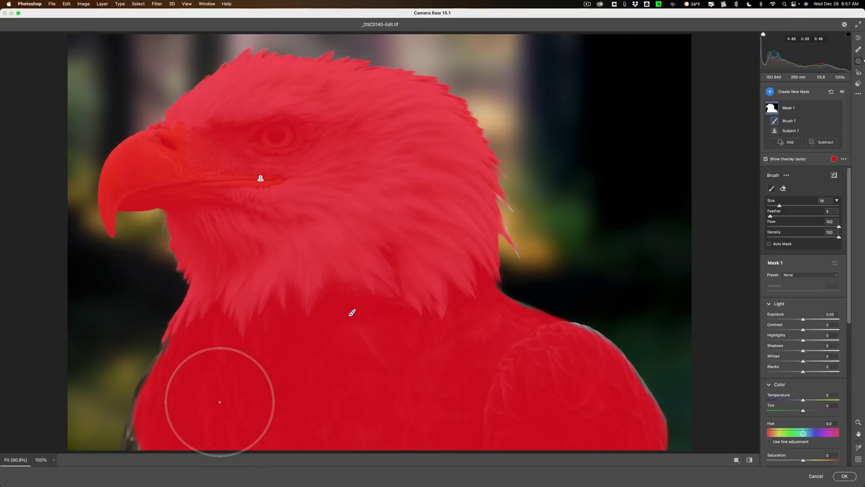
key(bracketleft)
key(bracketleft)
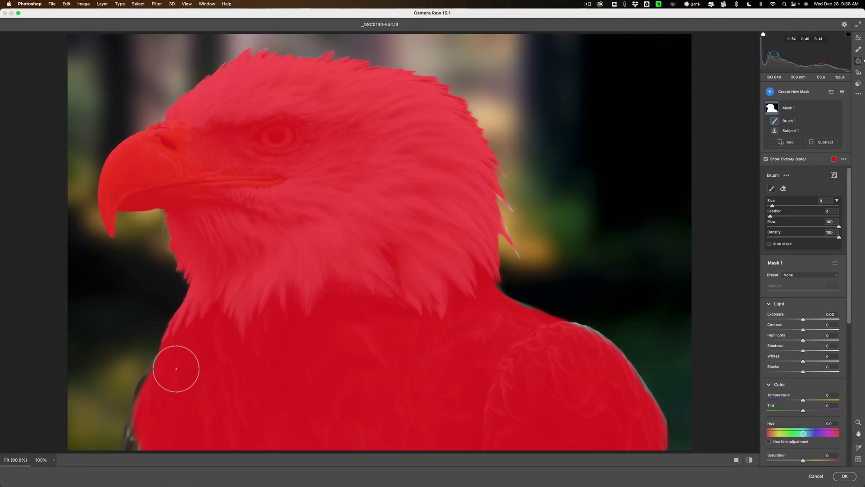
drag(155, 402, 147, 448)
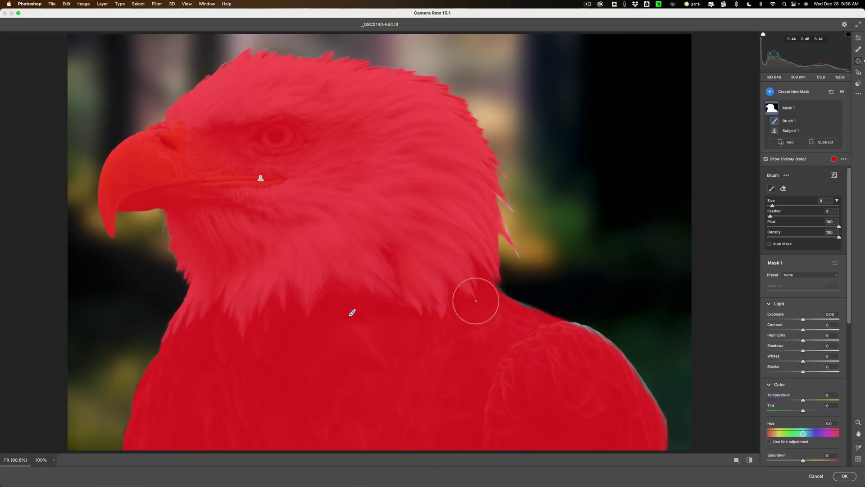
mouse_move(583, 351)
mouse_down()
mouse_move(577, 345)
mouse_move(604, 361)
mouse_move(627, 400)
mouse_move(593, 353)
mouse_move(569, 345)
mouse_up()
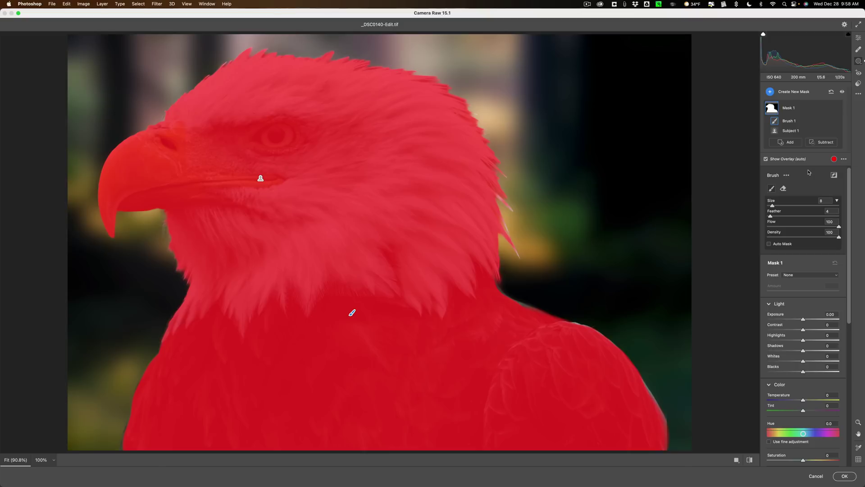
Set the masked eagle's Temperature to +27 in the mask's Color settings
scroll(809, 172, down, 3)
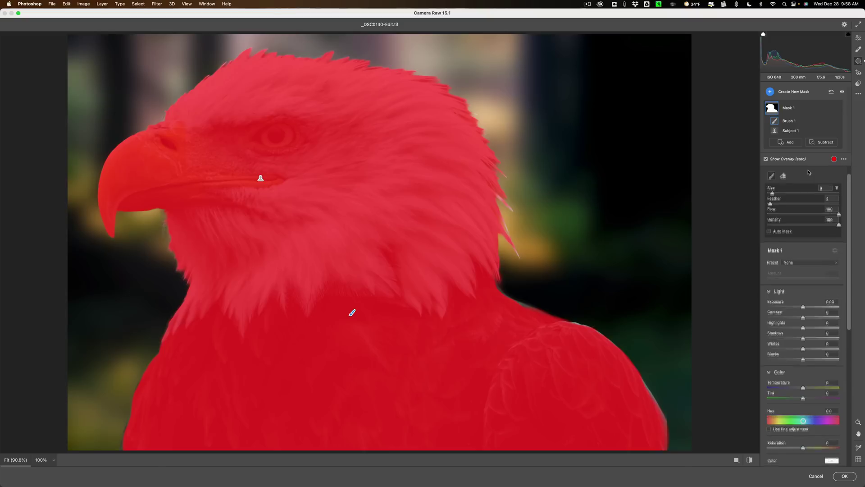
scroll(770, 171, down, 3)
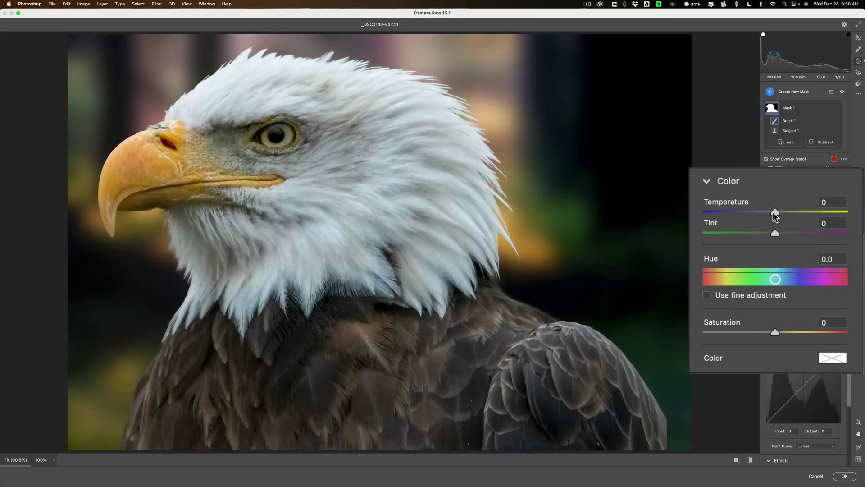
drag(773, 212, 796, 215)
drag(811, 242, 812, 242)
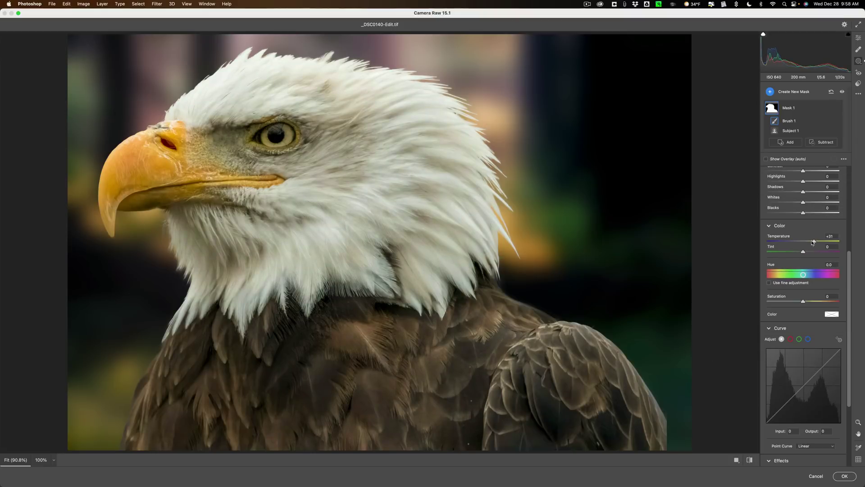
click(812, 242)
Darken the image corners with a negative Effects Vignetting and apply the Camera Raw edits to Layer 1
click(857, 40)
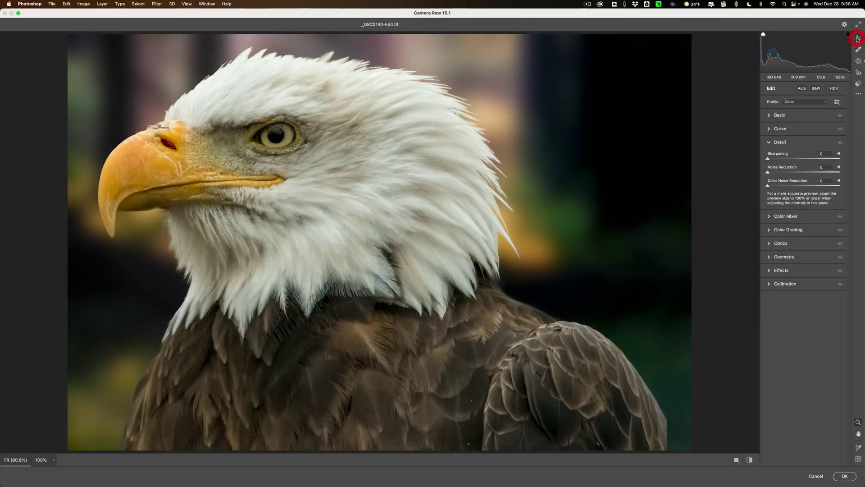
click(772, 272)
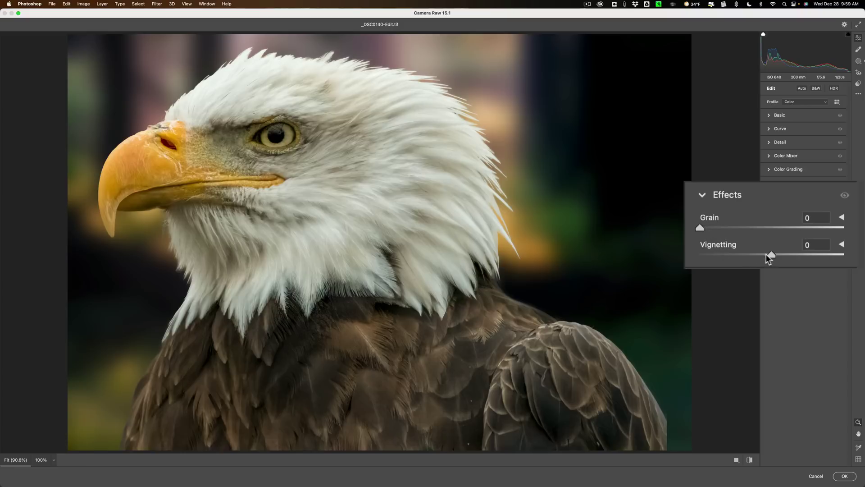
drag(769, 253, 756, 254)
click(844, 476)
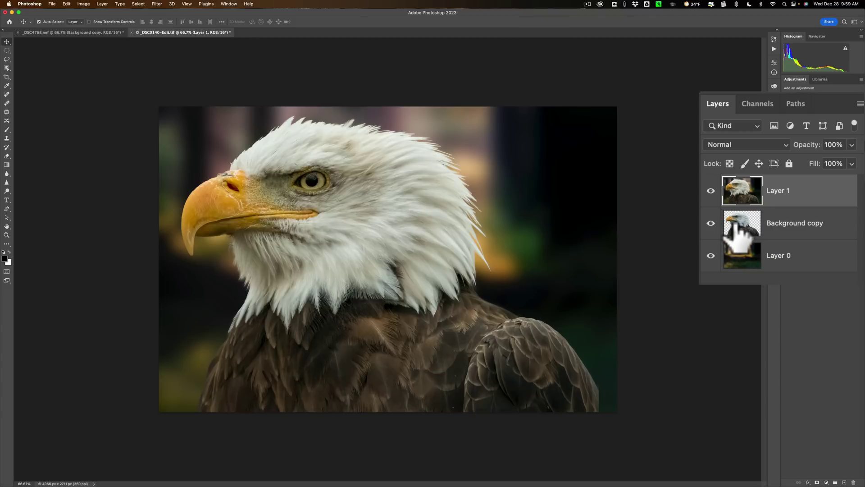
click(741, 227)
click(711, 223)
click(711, 190)
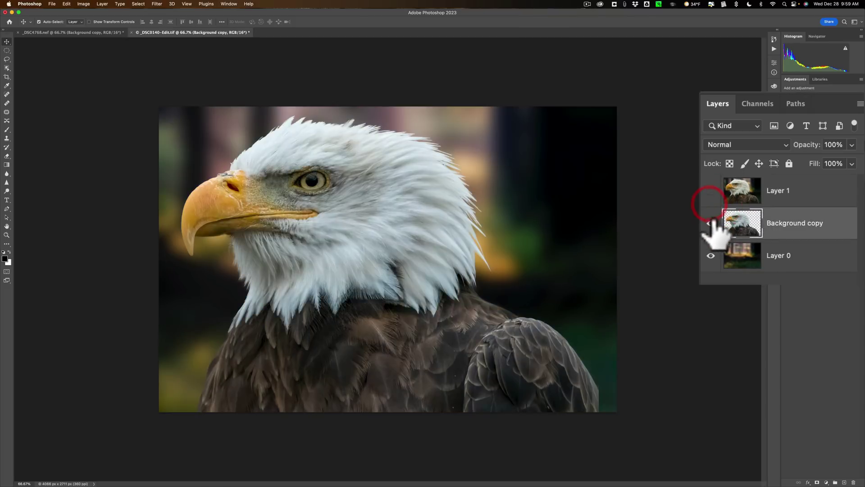
click(710, 256)
click(711, 255)
click(711, 223)
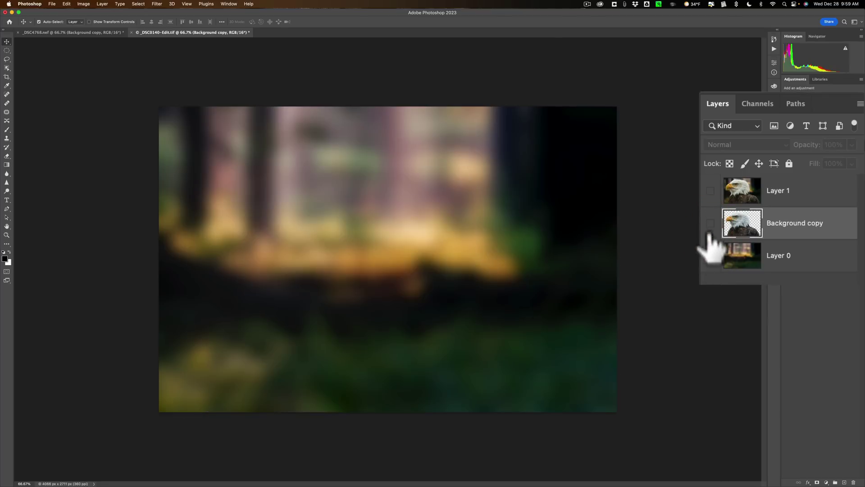
click(711, 223)
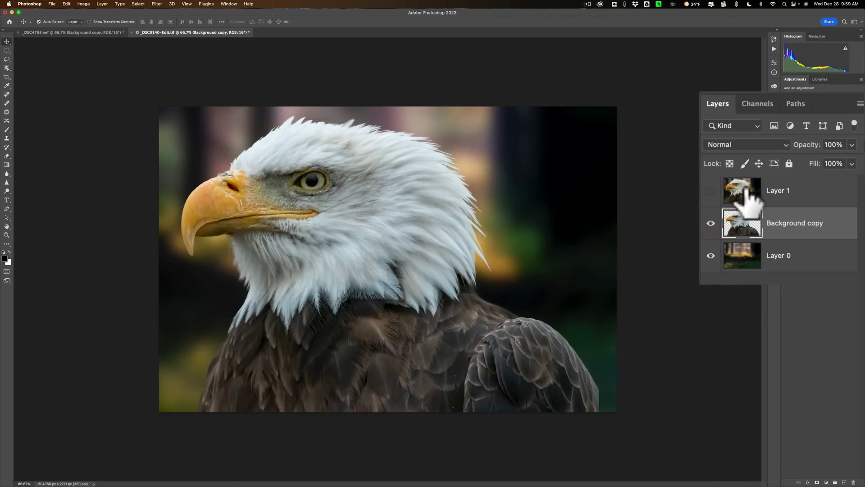
click(739, 191)
click(711, 191)
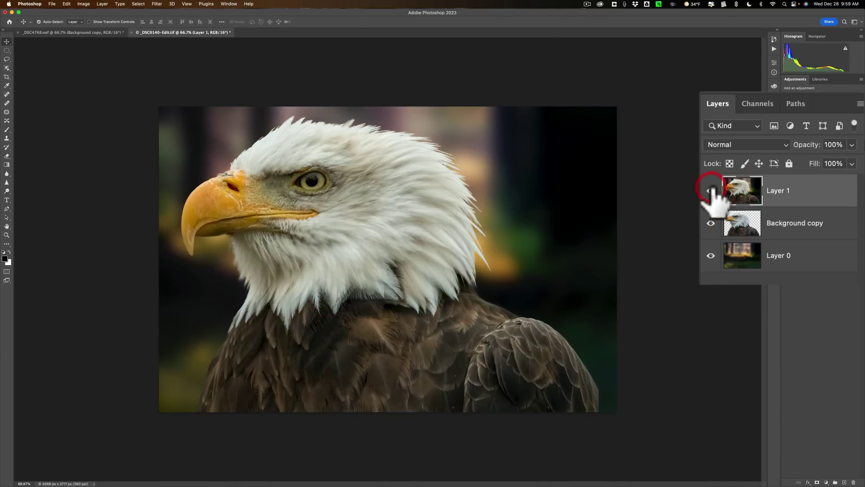
click(739, 250)
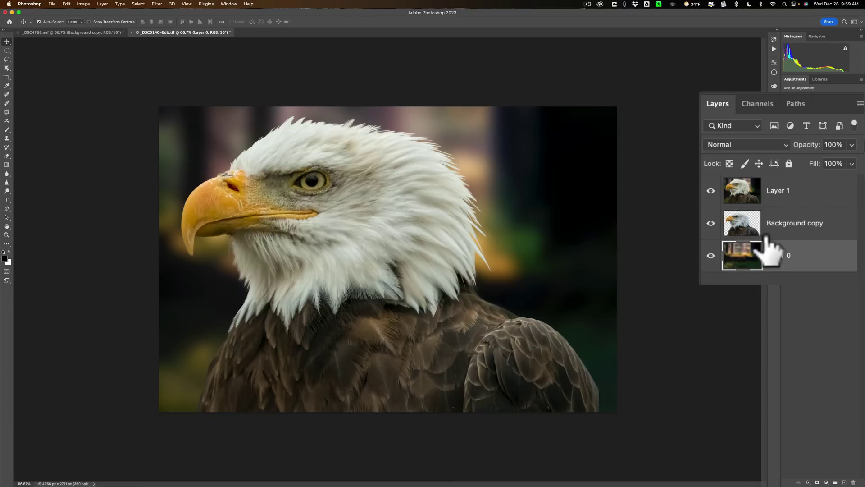
click(814, 189)
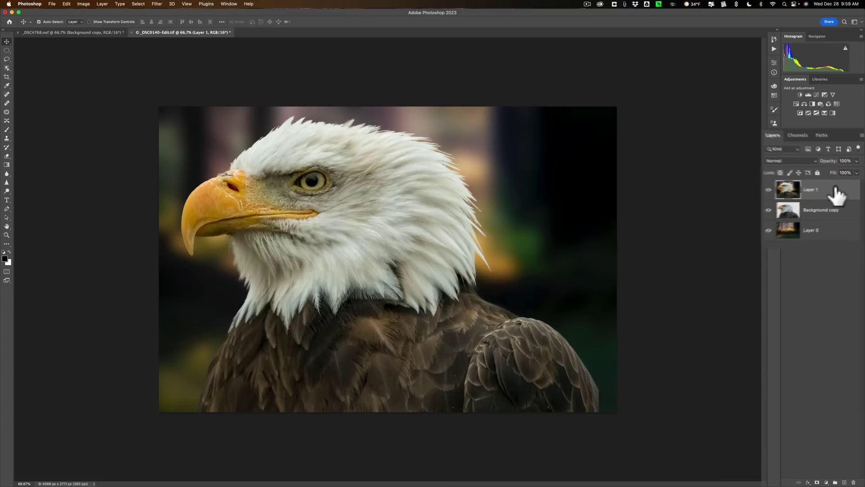